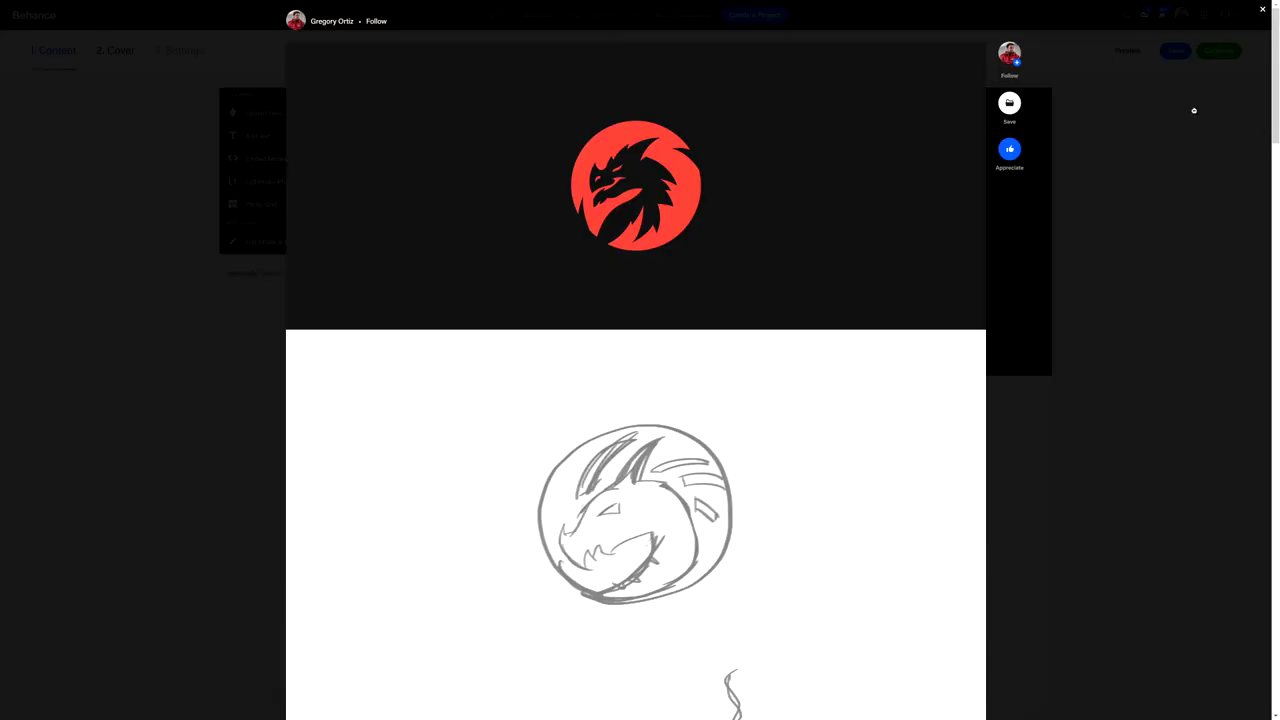
# - Scroll the dragon logo project to reveal the second sketch with numbered revision notes
pyautogui.scroll(-3, 1194, 110)
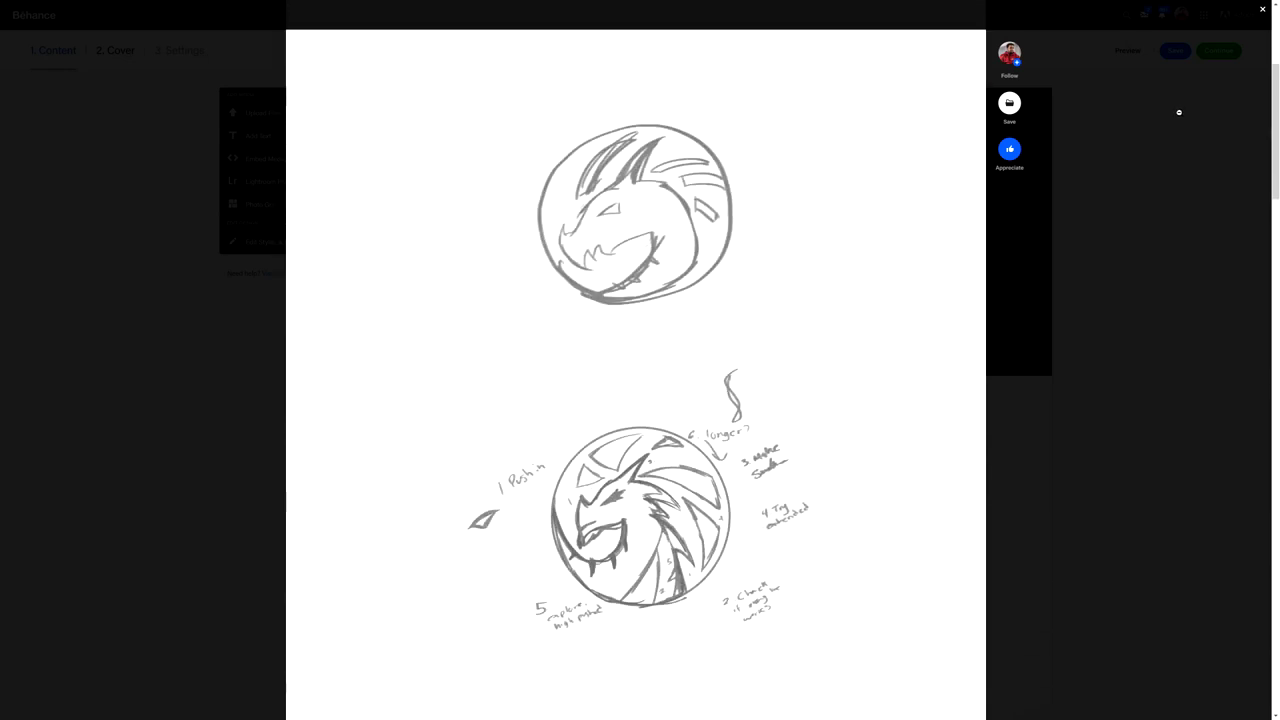
pyautogui.scroll(-5, 1178, 112)
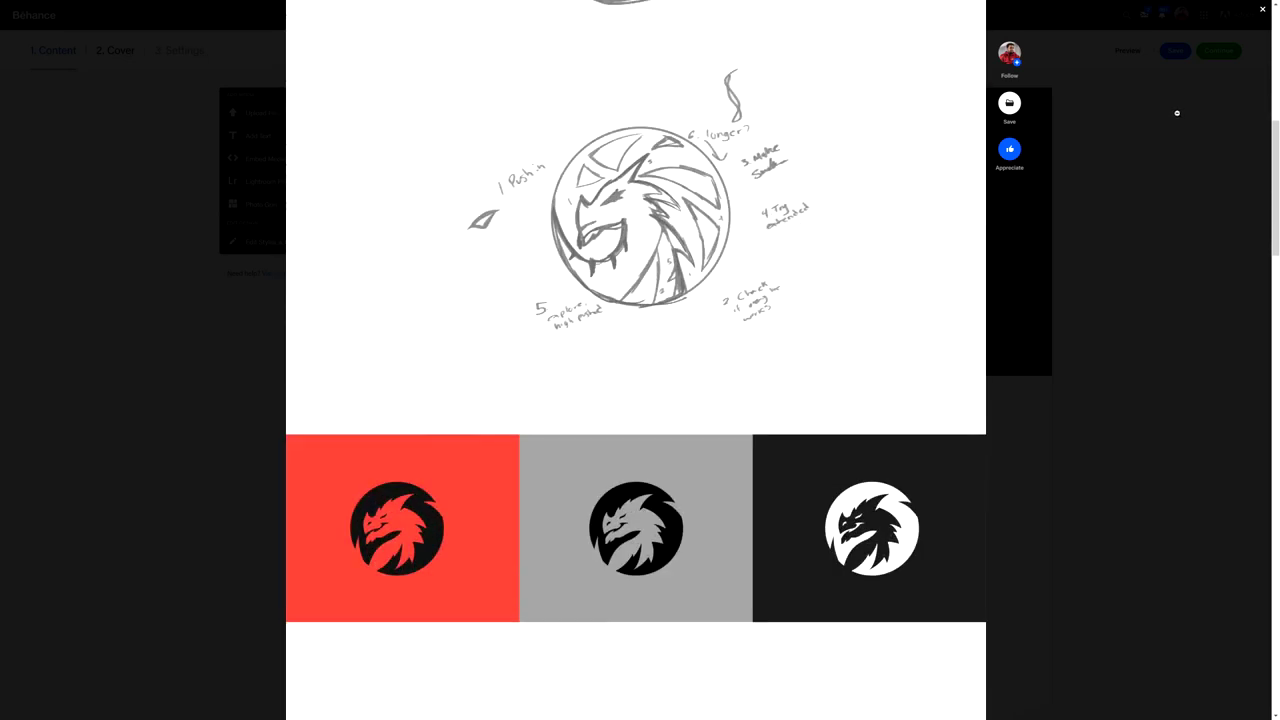
pyautogui.scroll(-2, 1177, 113)
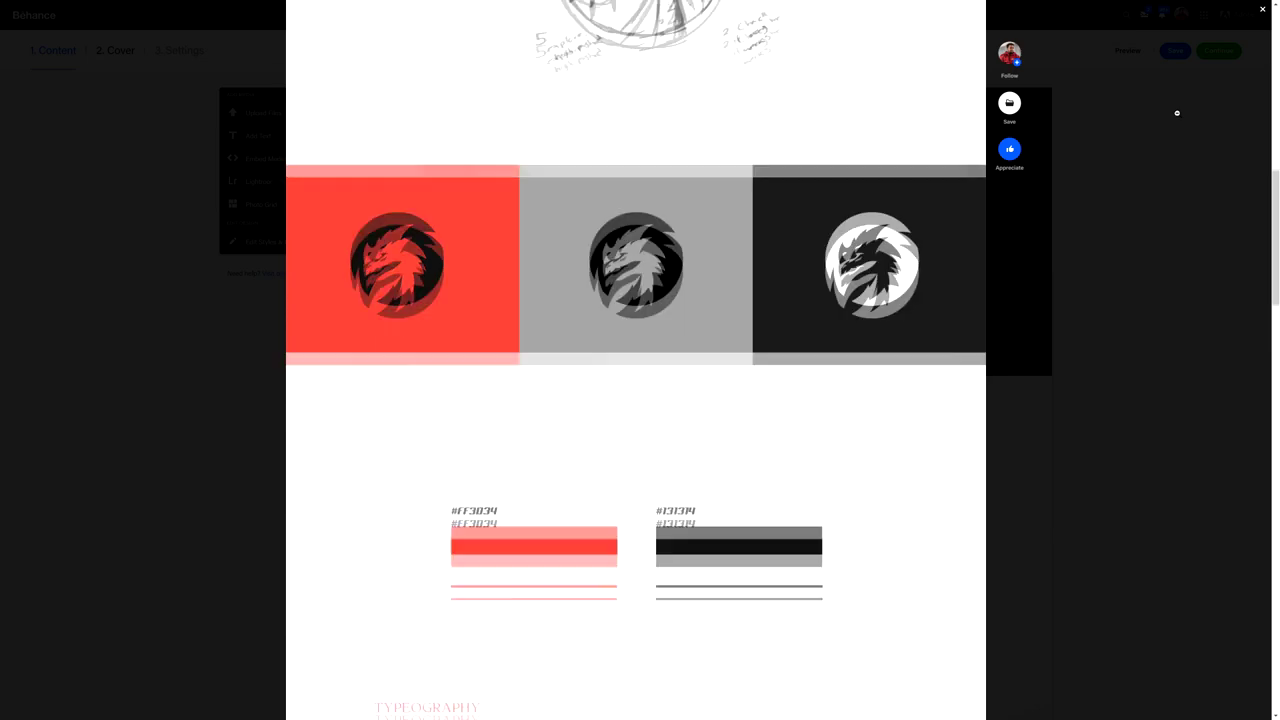
pyautogui.scroll(-1, 1177, 113)
pyautogui.scroll(-2, 1177, 113)
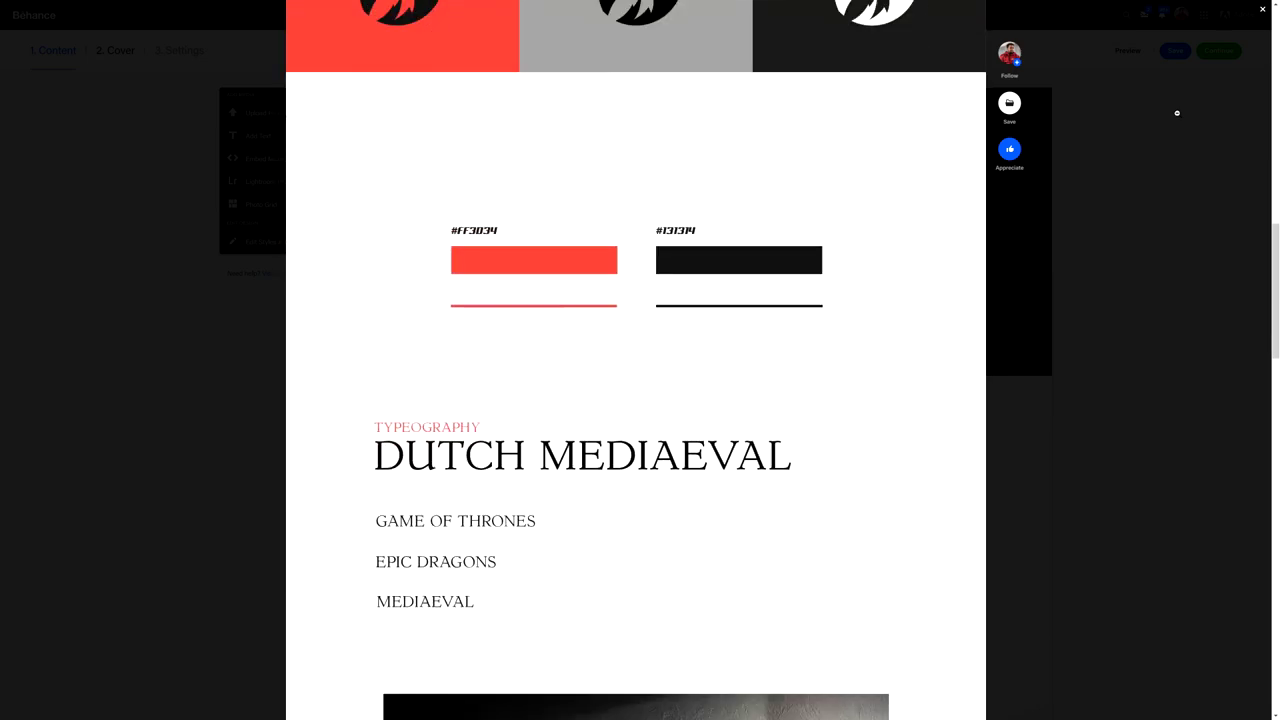
pyautogui.scroll(-3, 1177, 113)
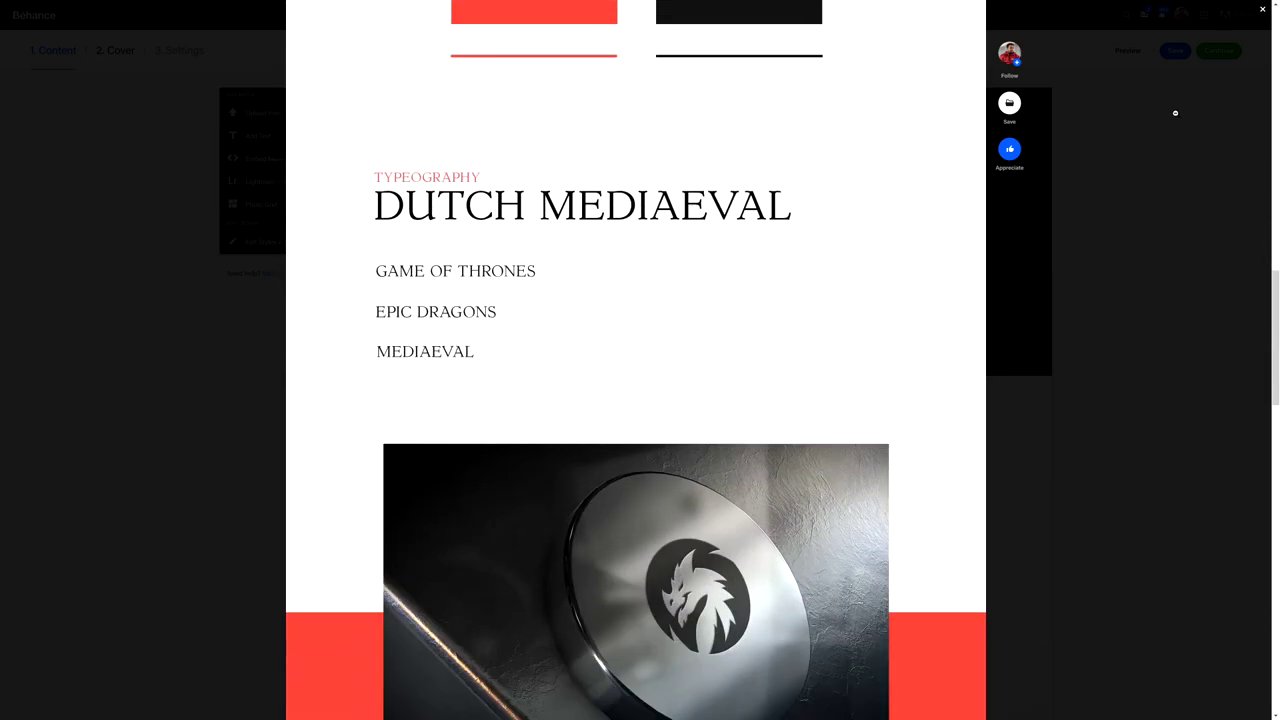
pyautogui.scroll(-1, 1170, 113)
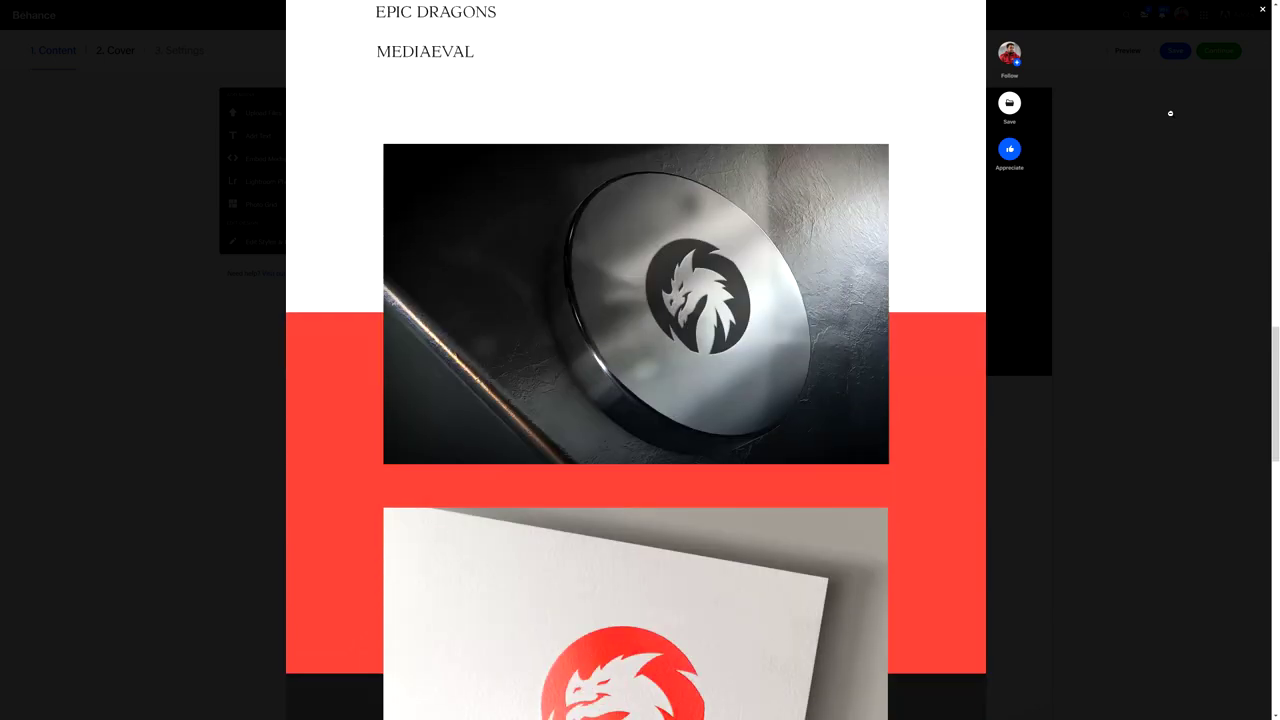
pyautogui.scroll(-1, 1170, 113)
pyautogui.scroll(-3, 1167, 113)
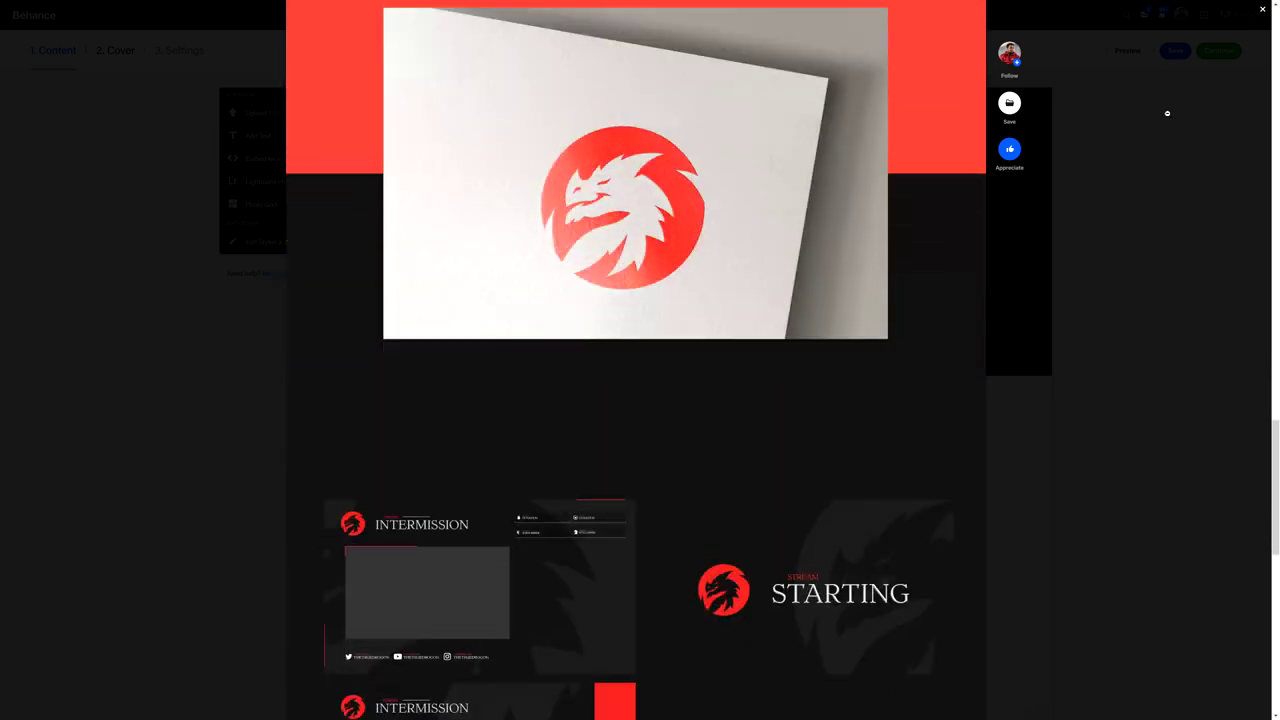
pyautogui.scroll(-2, 1167, 113)
pyautogui.scroll(-1, 1166, 112)
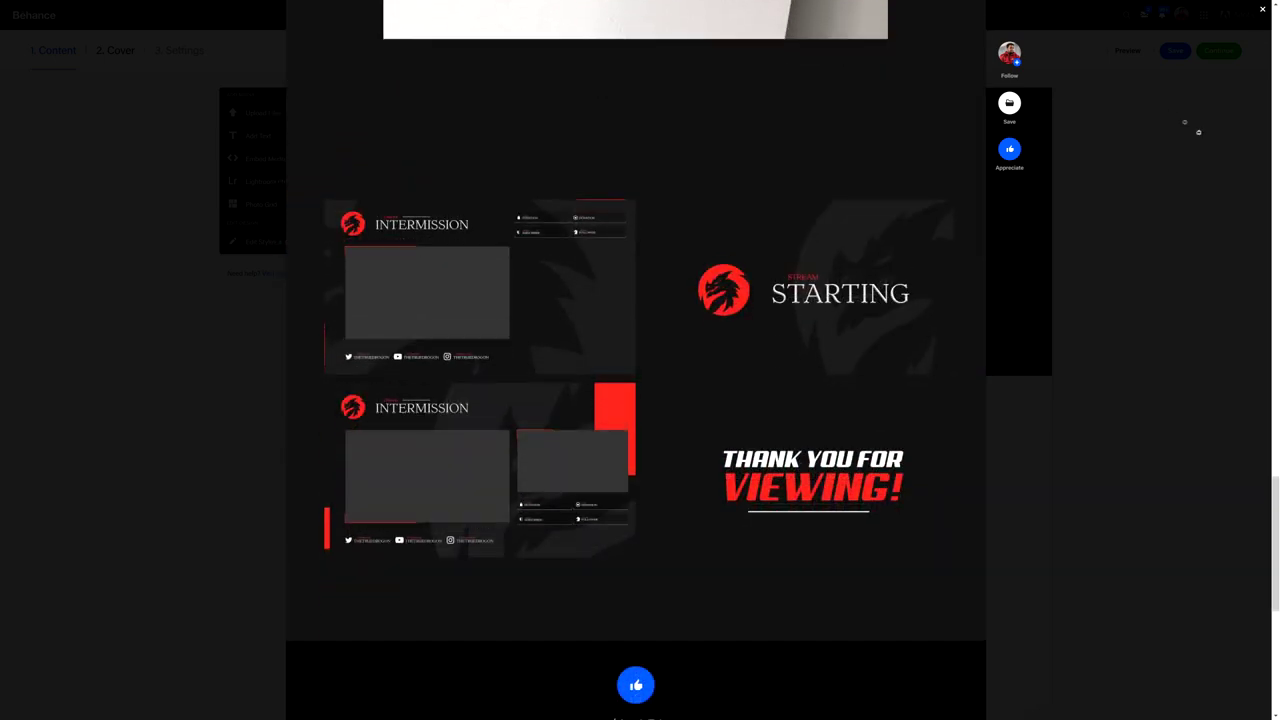
# - Close the dragon project and browse the Discover gallery
pyautogui.click(1234, 116)
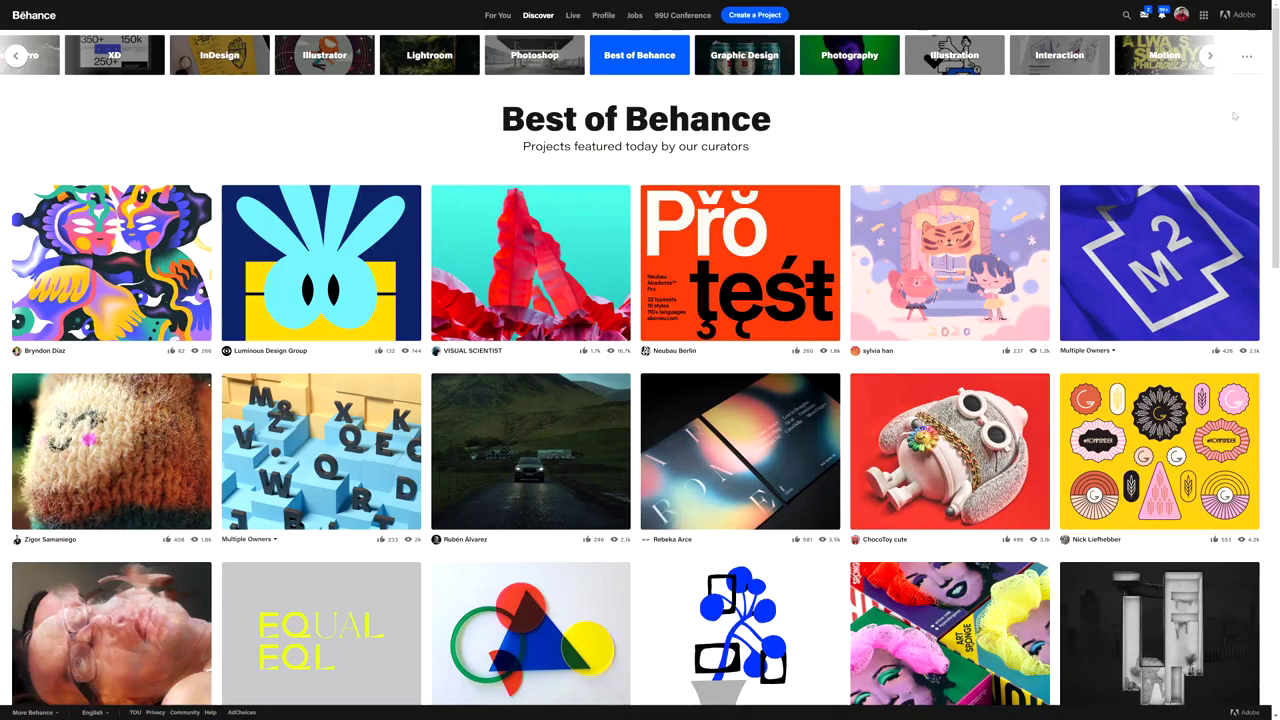
pyautogui.scroll(-3, 1224, 115)
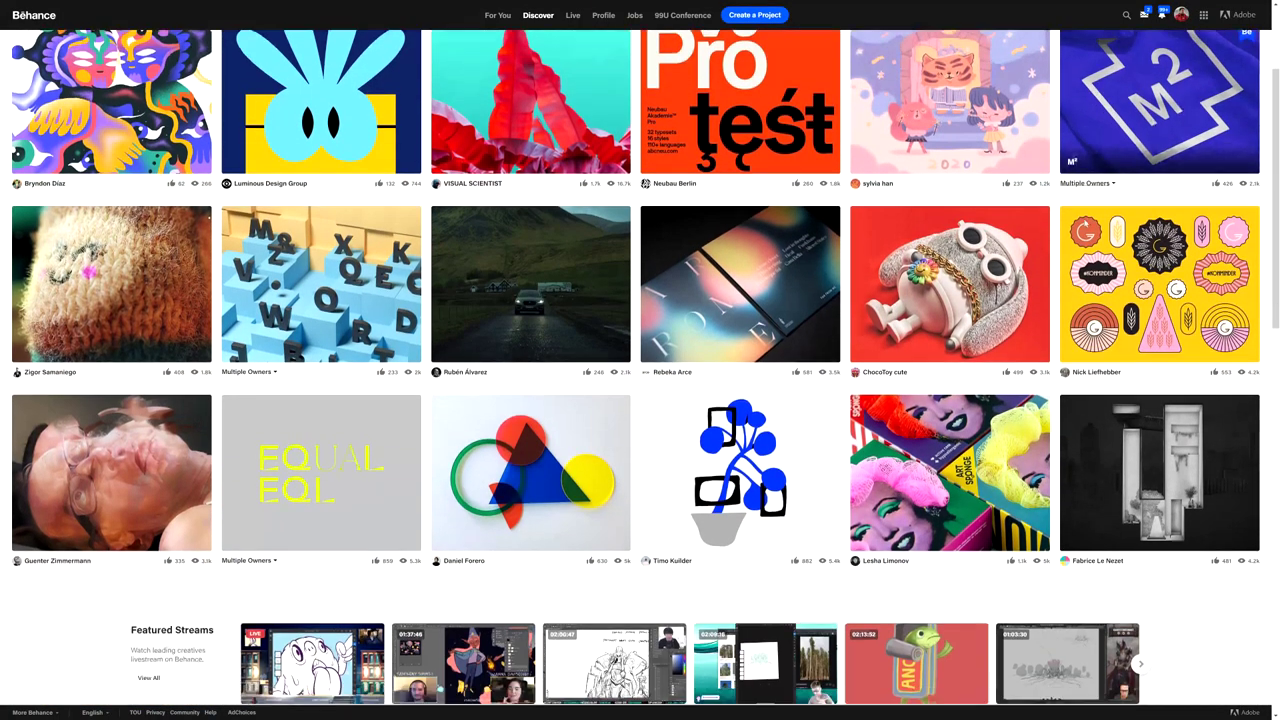
pyautogui.scroll(-4, 463, 325)
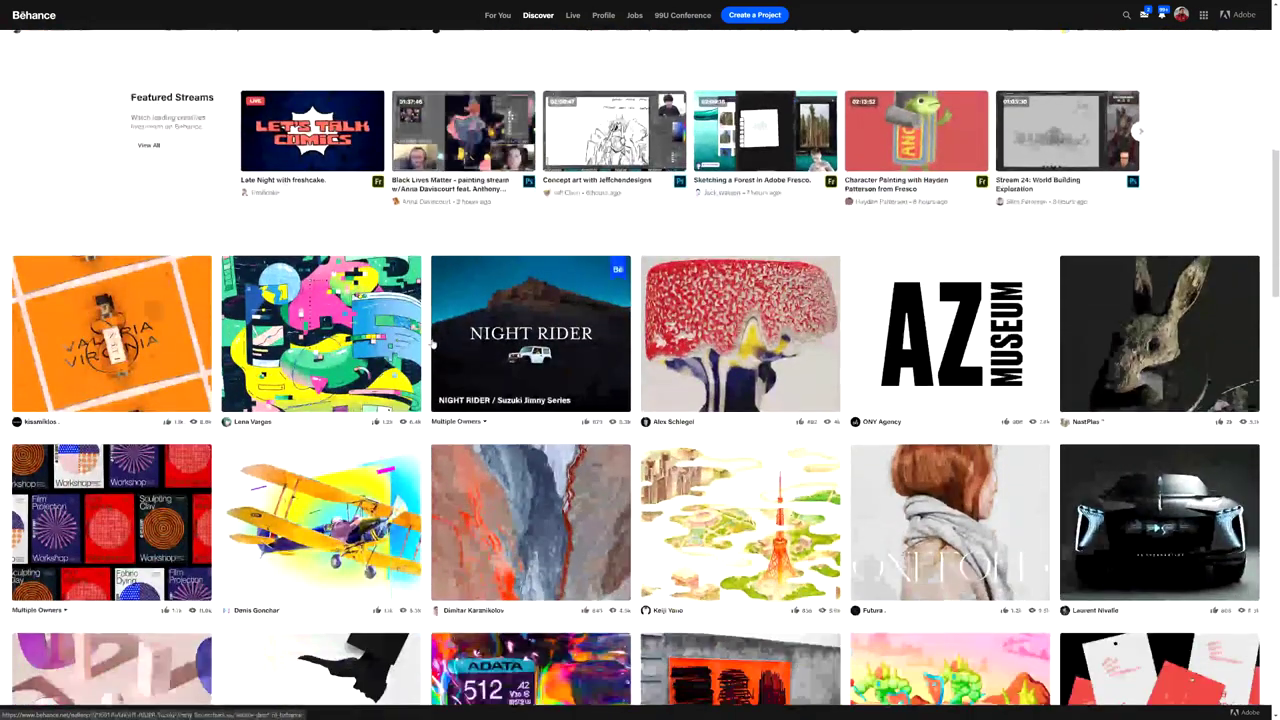
pyautogui.scroll(7, 463, 325)
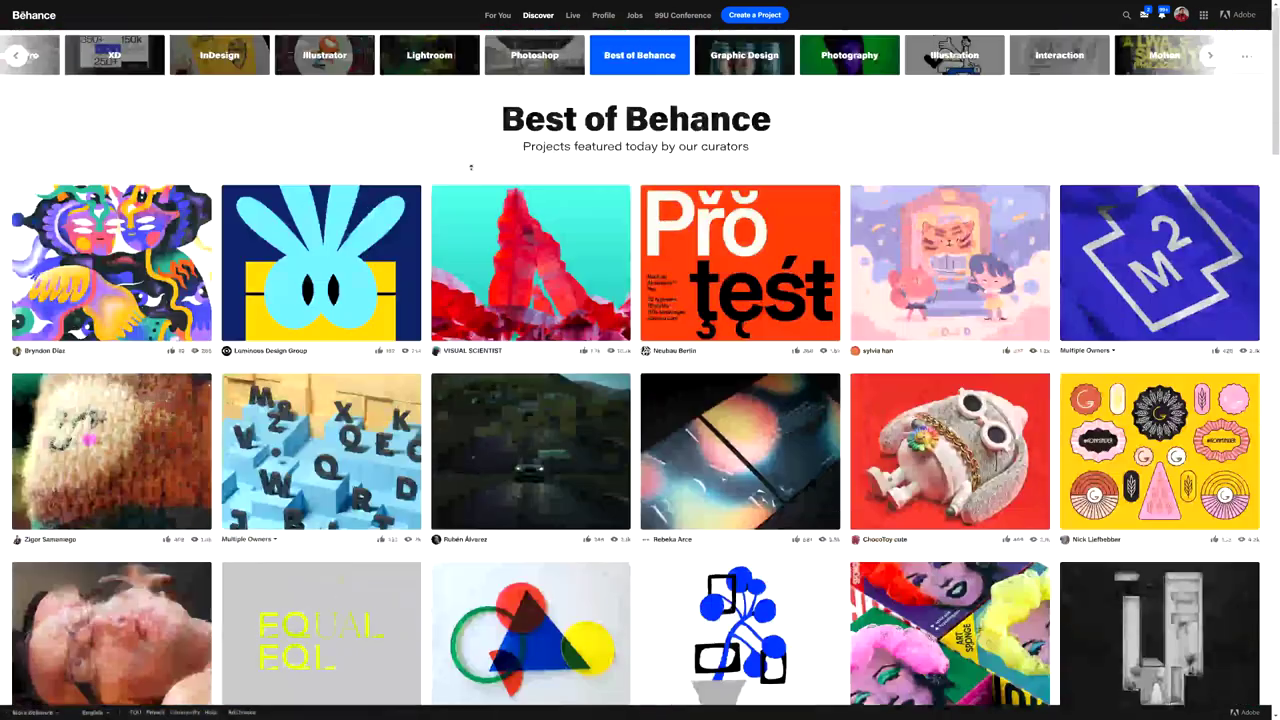
# - Browse the Graphic Design gallery and open a Hong Kong designer's profile
pyautogui.click(736, 55)
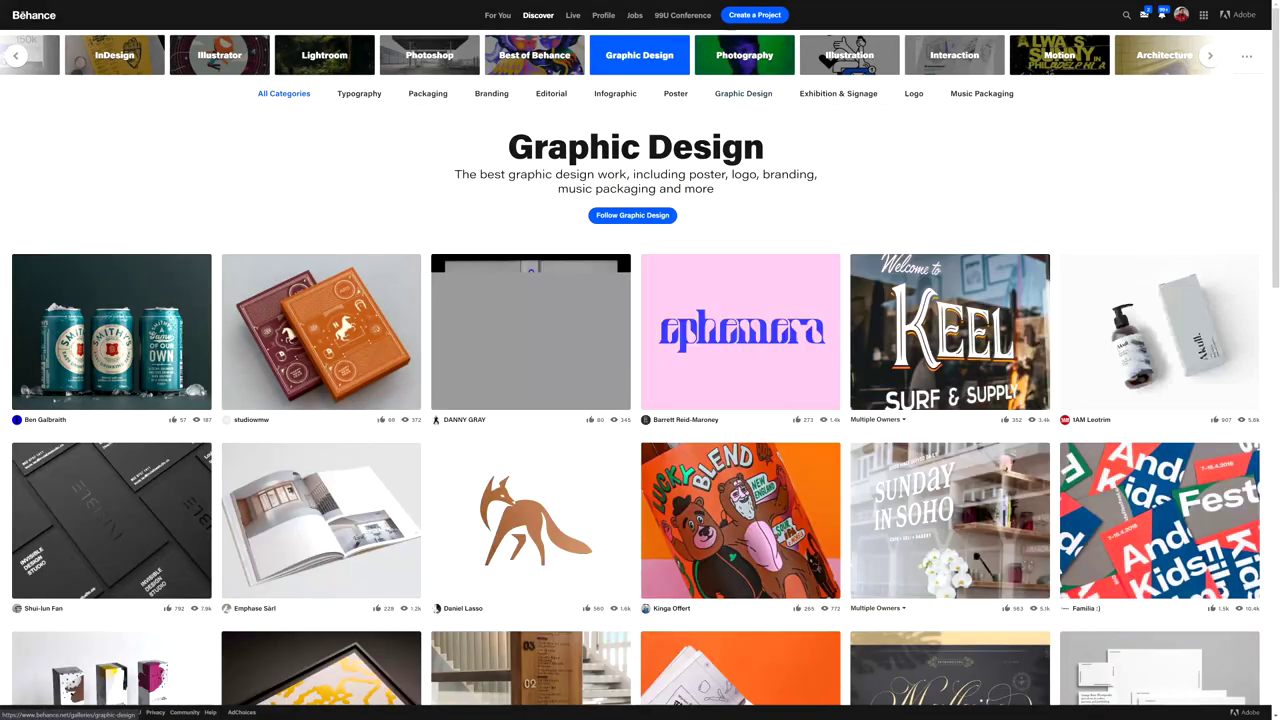
pyautogui.scroll(-2, 174, 326)
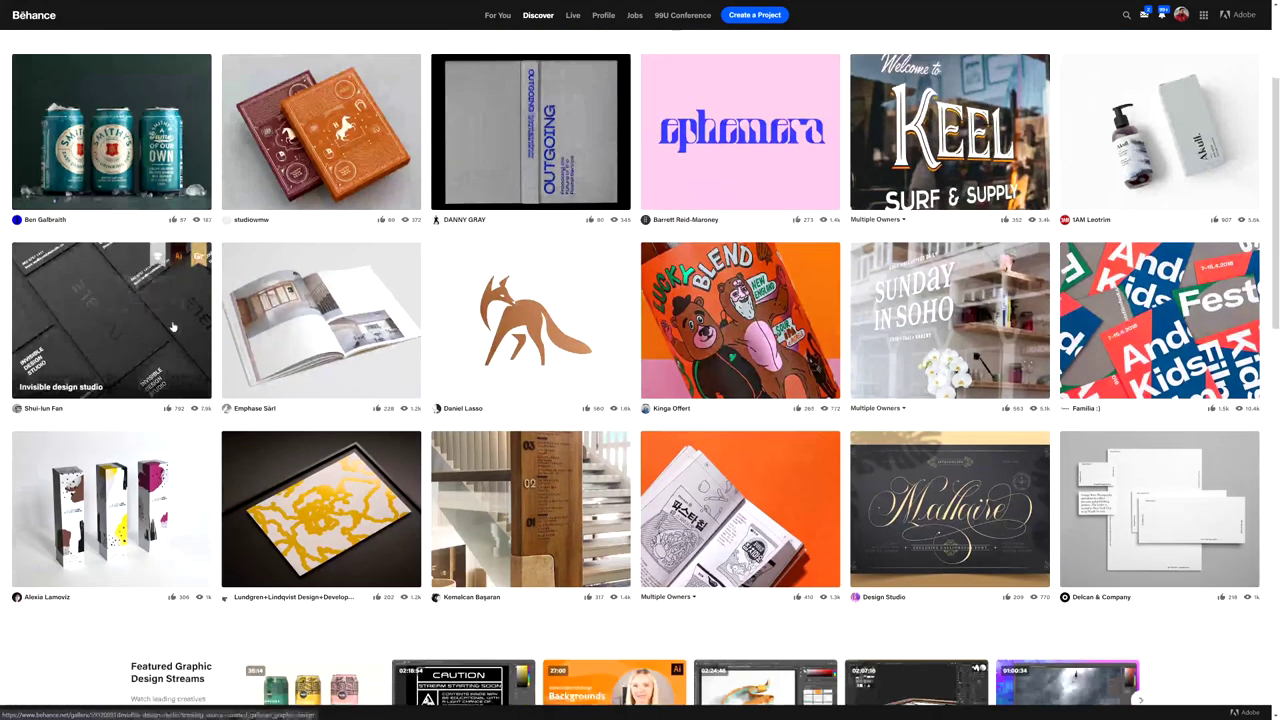
pyautogui.scroll(-2, 172, 326)
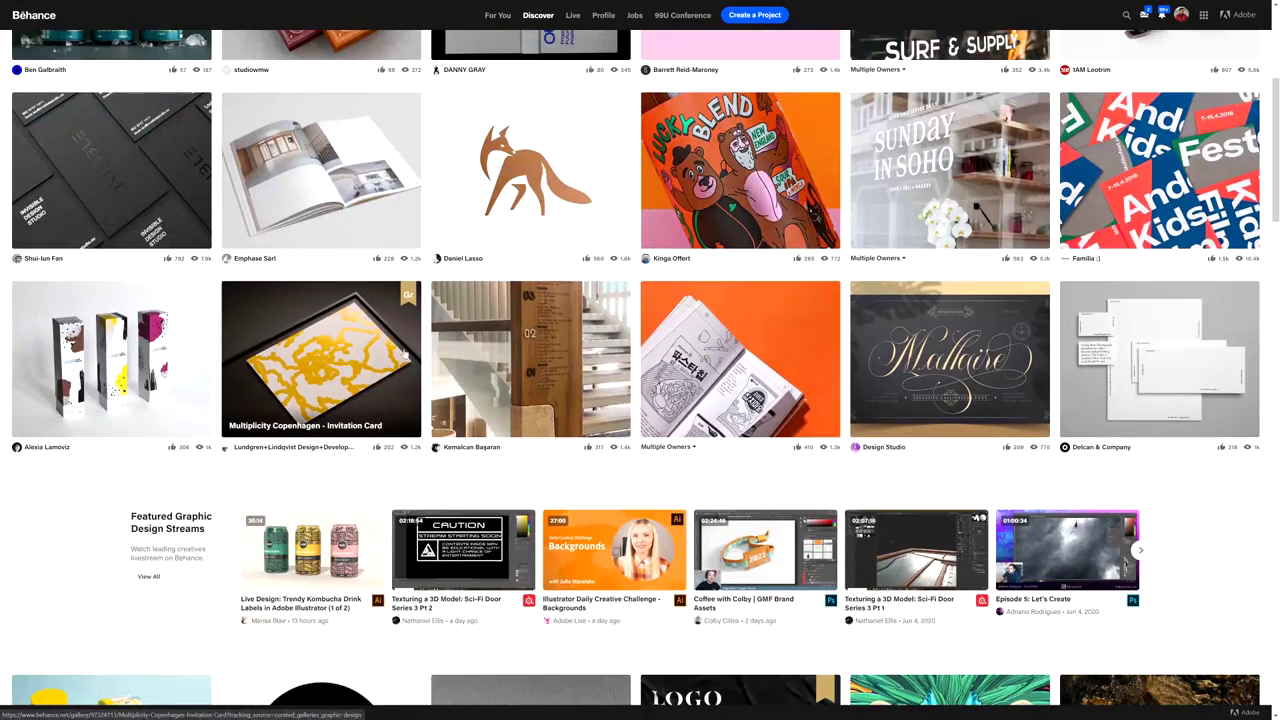
pyautogui.scroll(2, 520, 380)
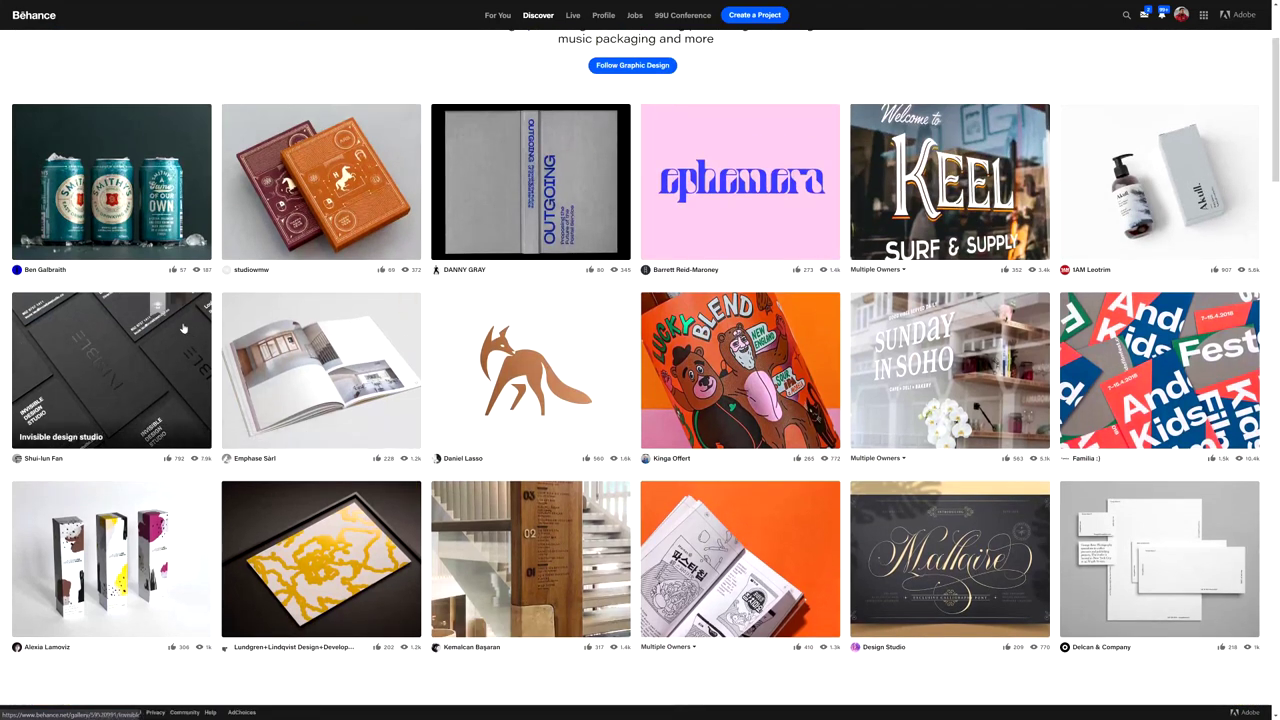
pyautogui.click(38, 460)
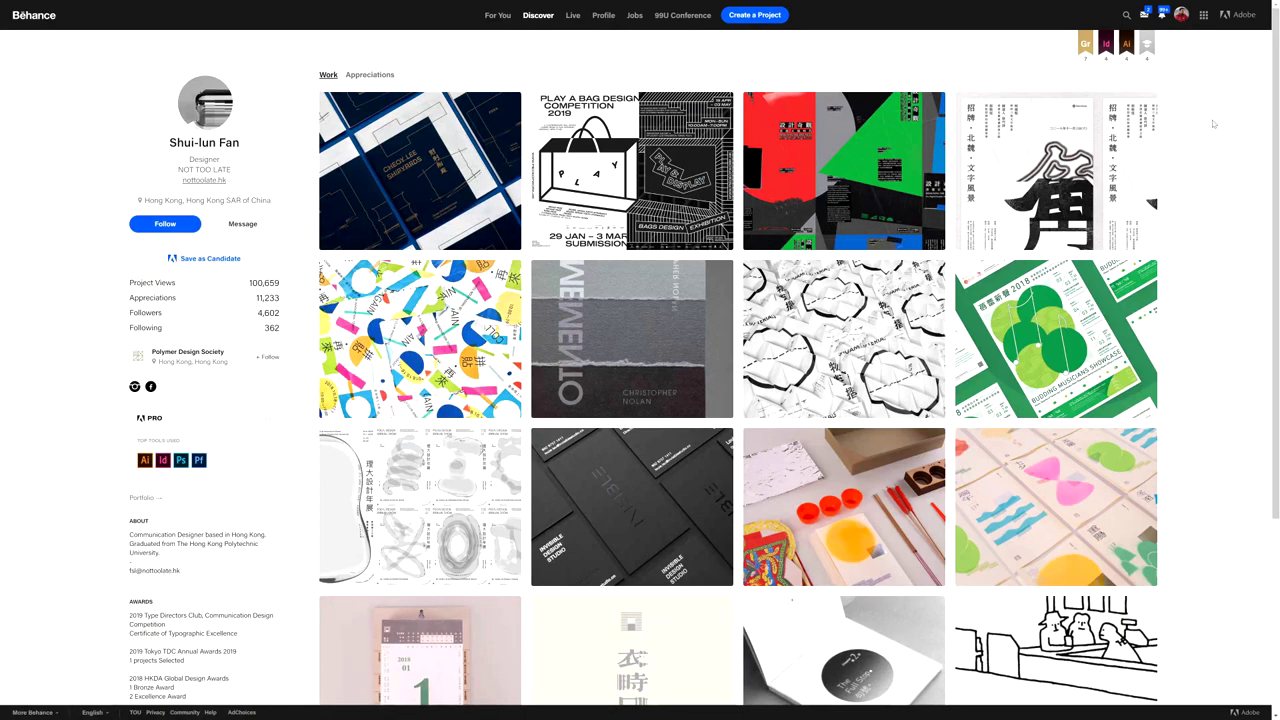
# - Open the Illustrator gallery the designer is featured in
pyautogui.scroll(-3, 1213, 125)
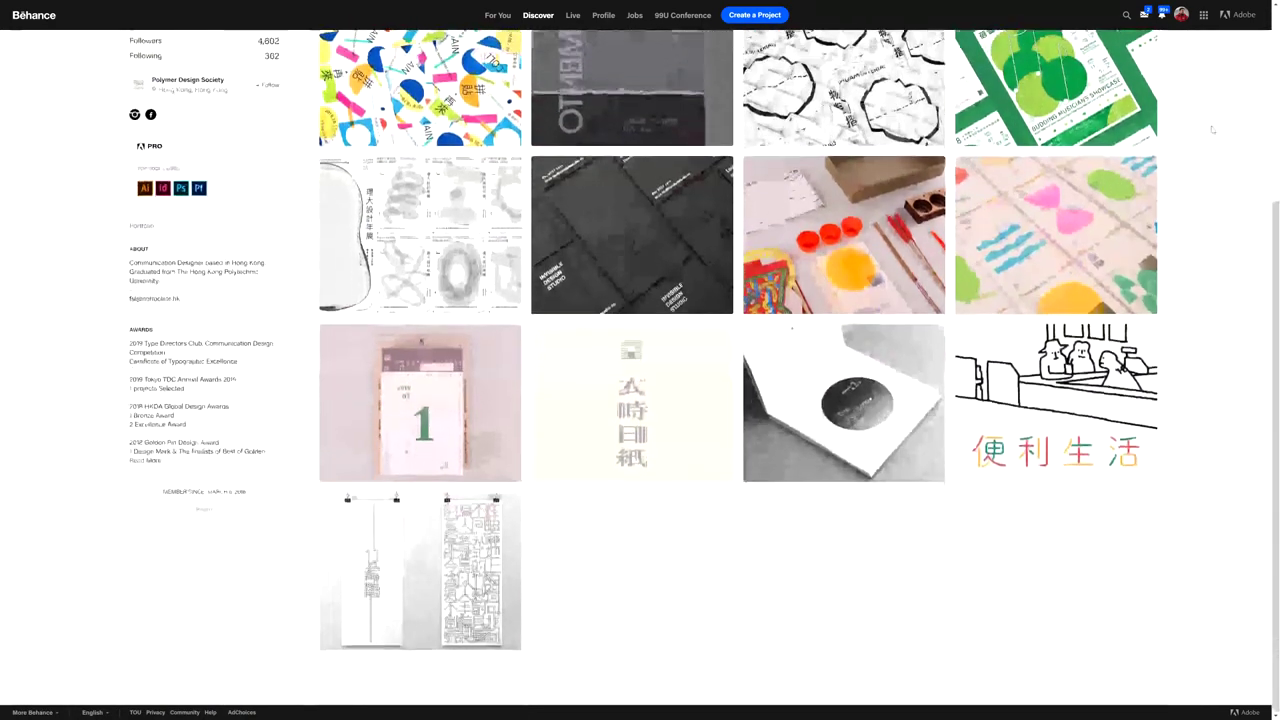
pyautogui.scroll(3, 1210, 145)
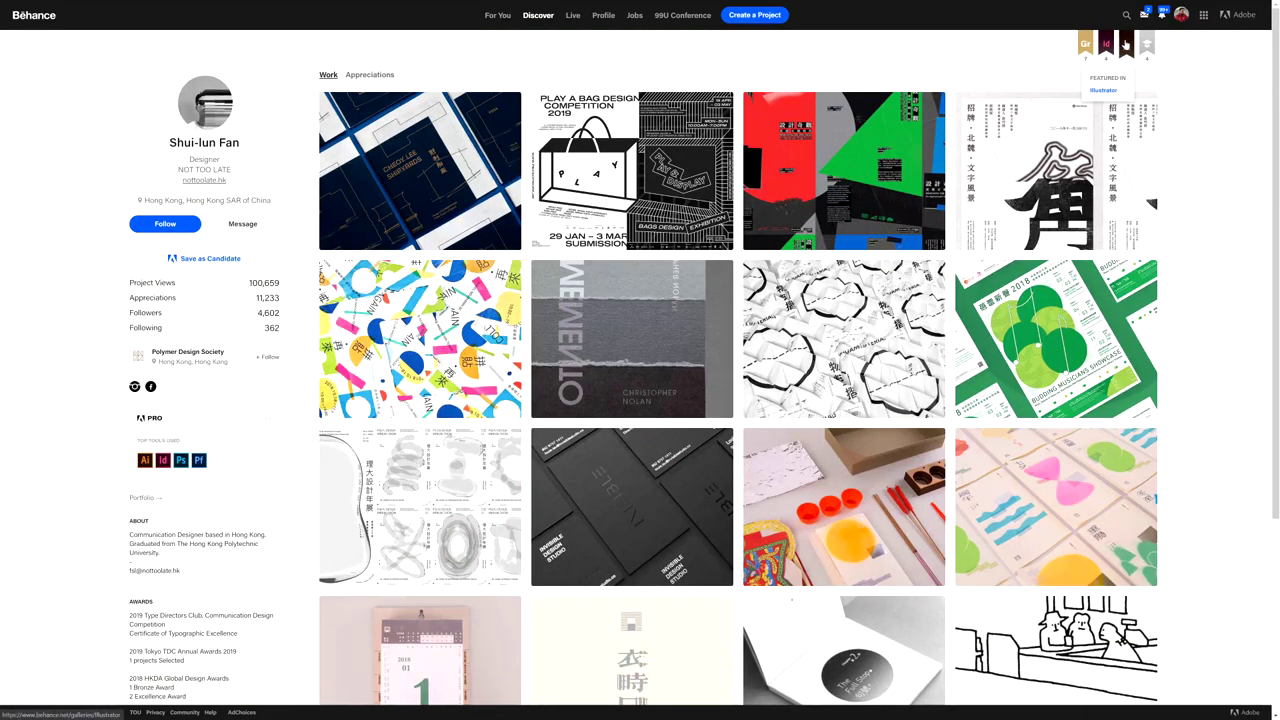
pyautogui.click(1125, 45)
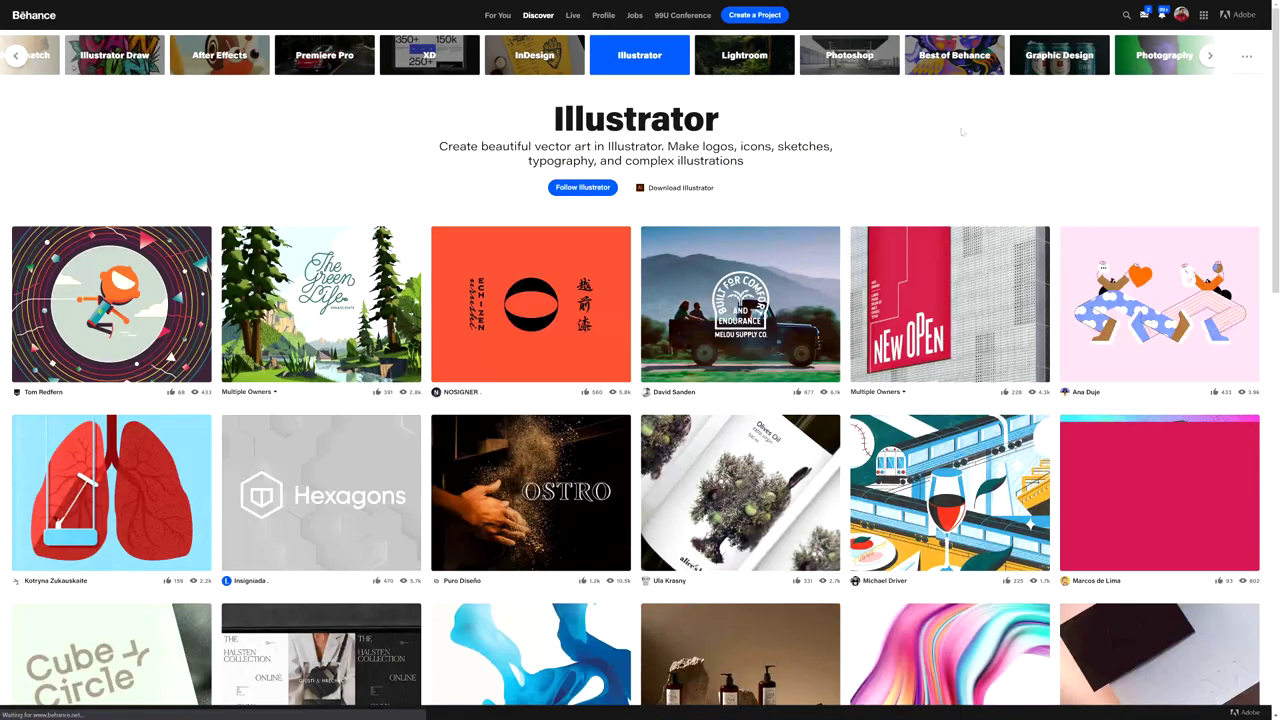
# - Browse the gallery and add Photography in the Welcome to Behance topic picker
pyautogui.moveTo(792, 276)
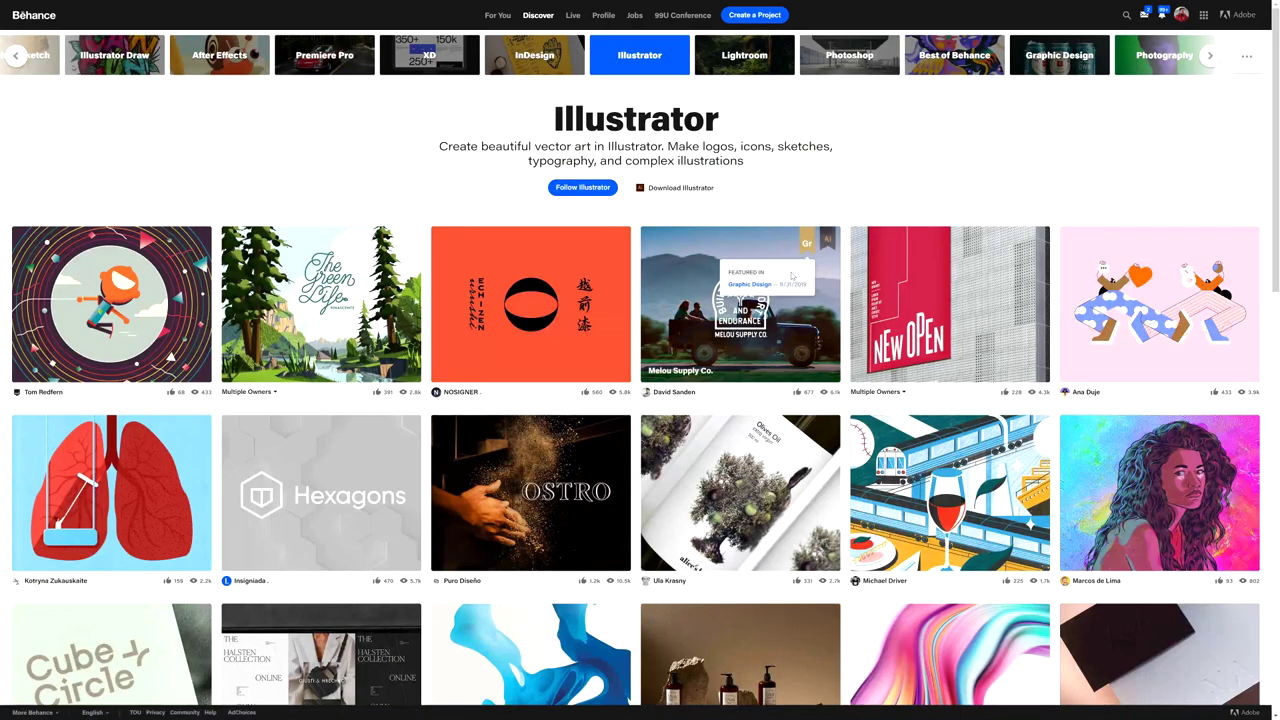
pyautogui.scroll(-3, 660, 290)
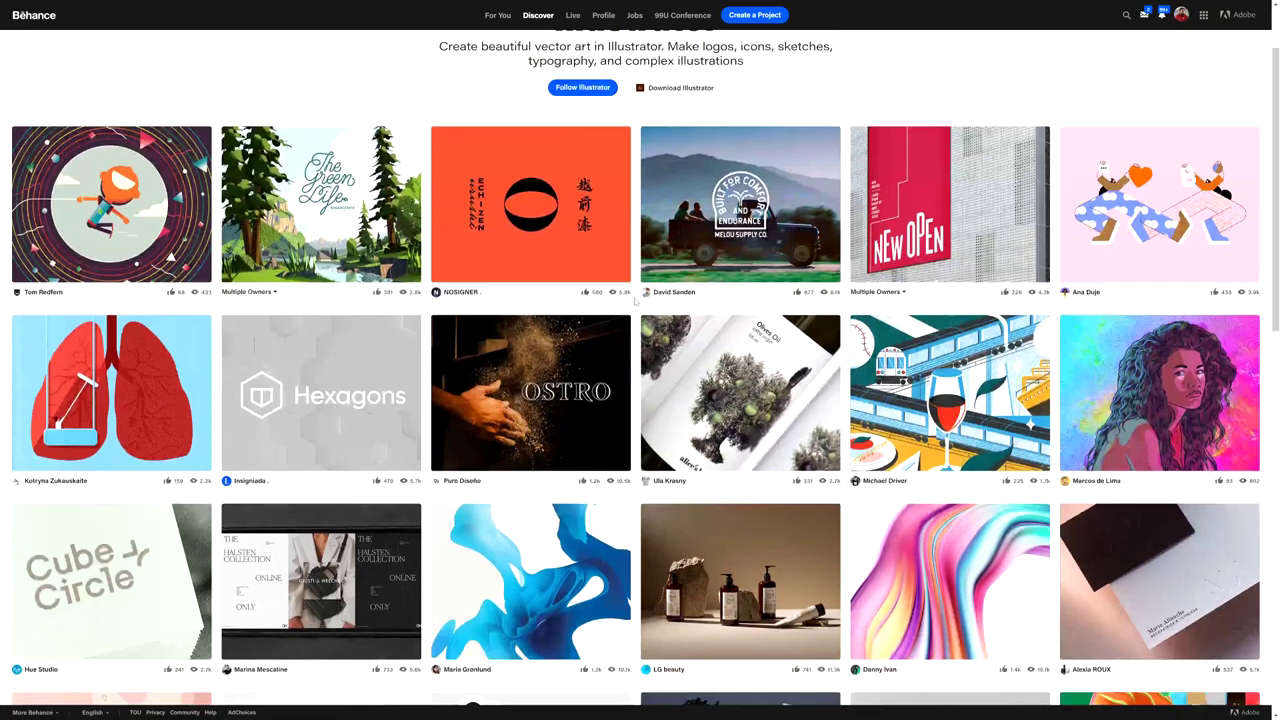
pyautogui.scroll(-4, 634, 299)
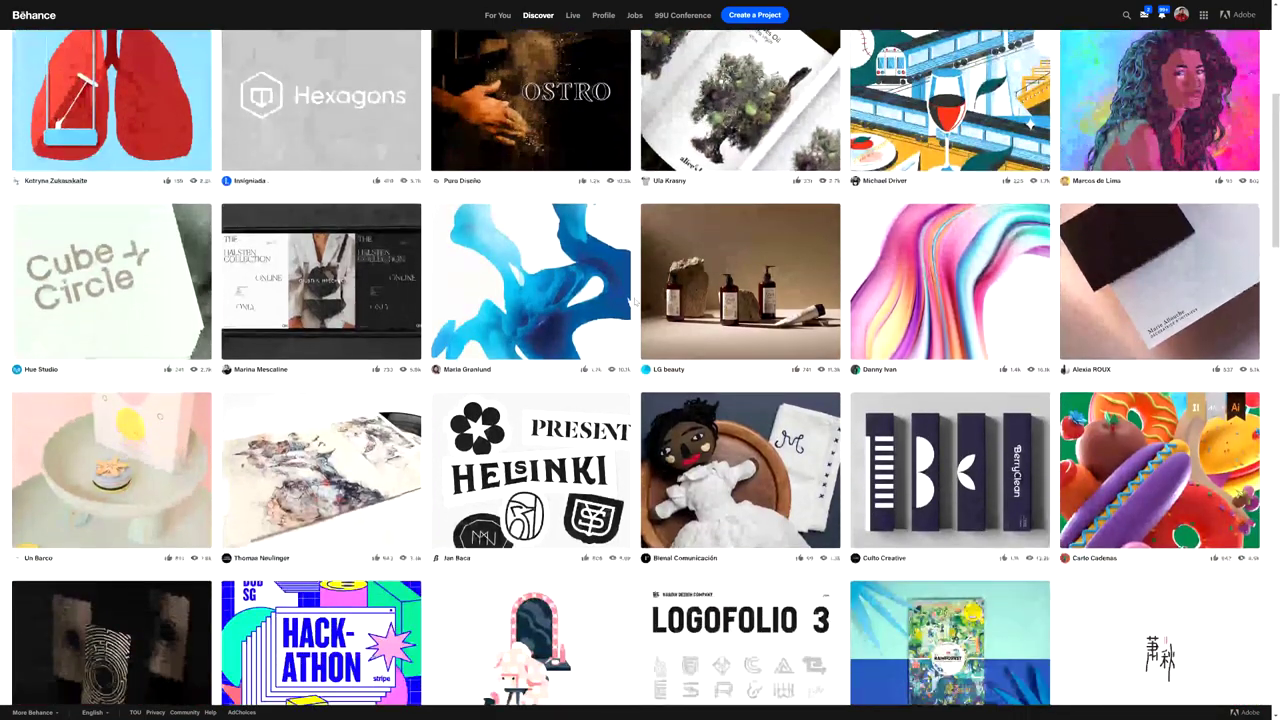
pyautogui.scroll(-3, 634, 299)
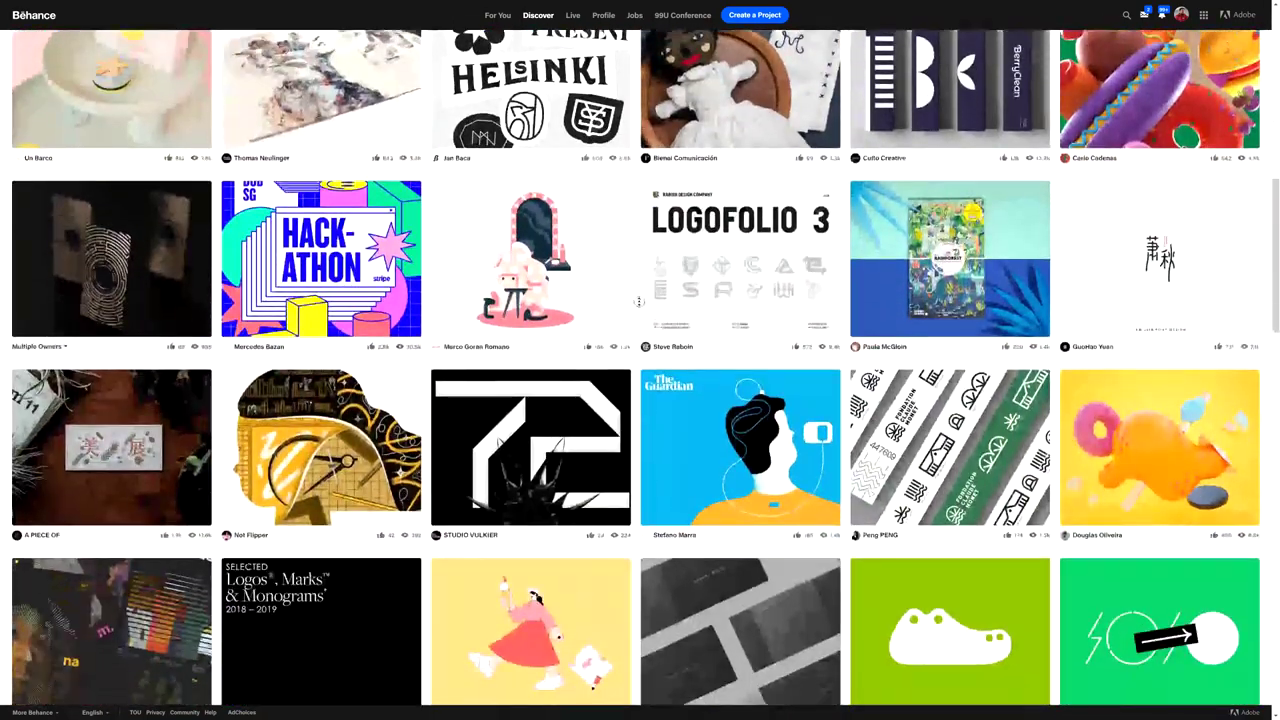
pyautogui.scroll(8, 637, 304)
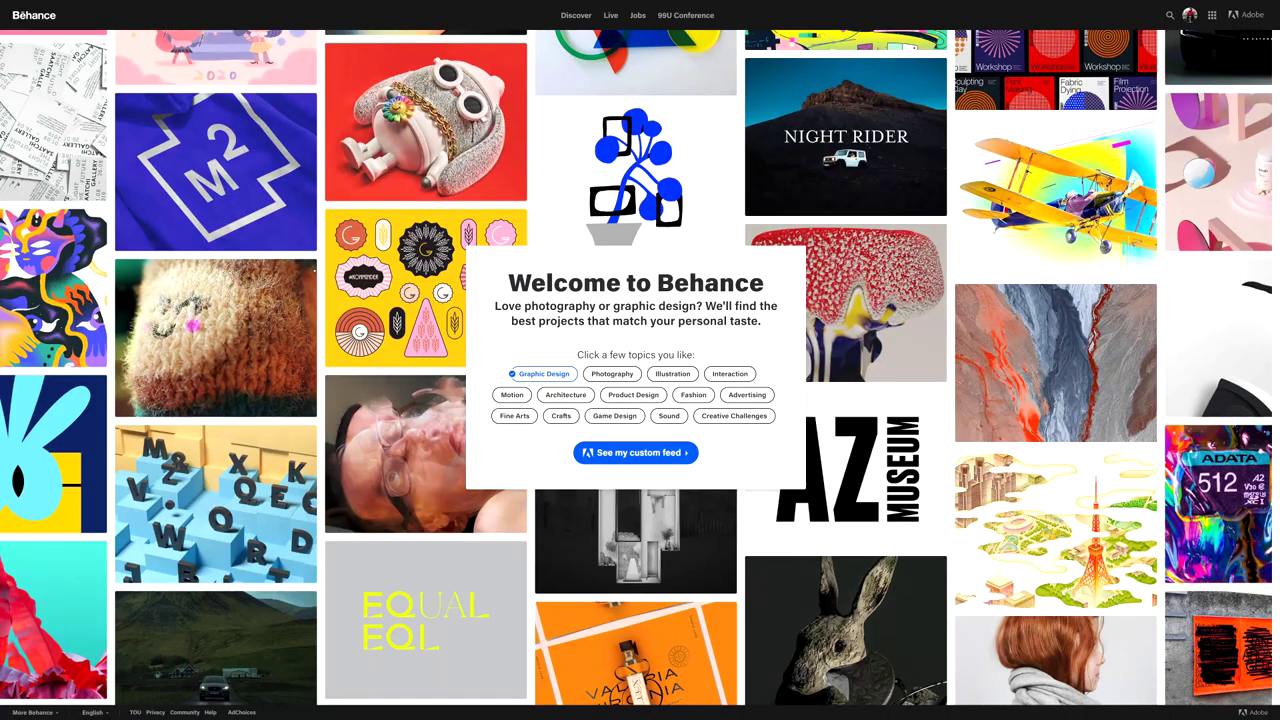
pyautogui.click(612, 373)
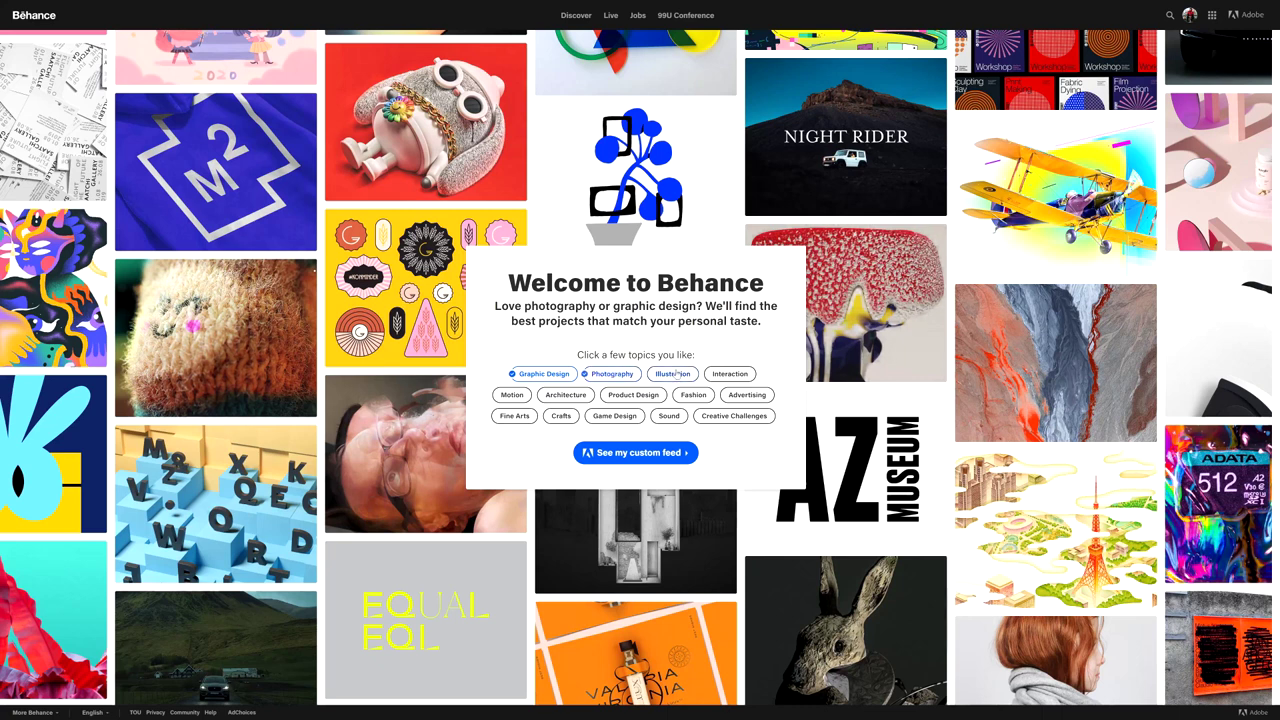
# - Load the custom For You feed from the chosen topics and scroll through it
pyautogui.click(599, 453)
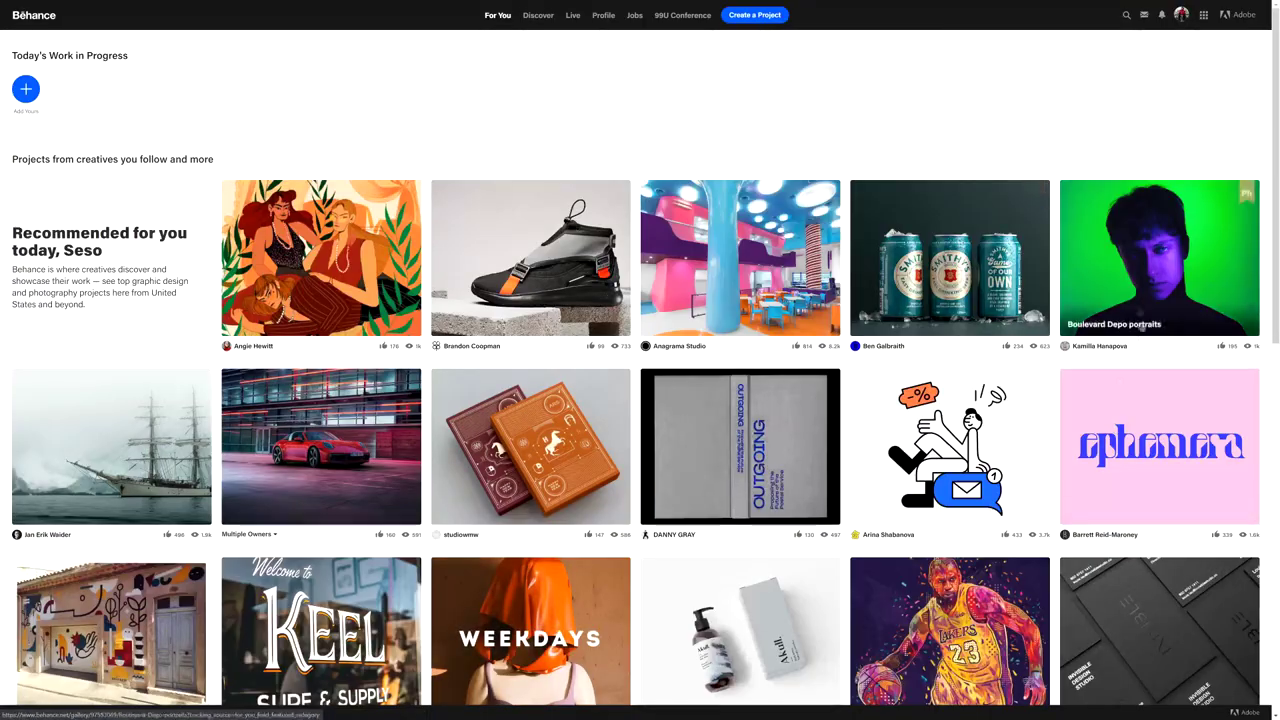
pyautogui.scroll(-14, 640, 400)
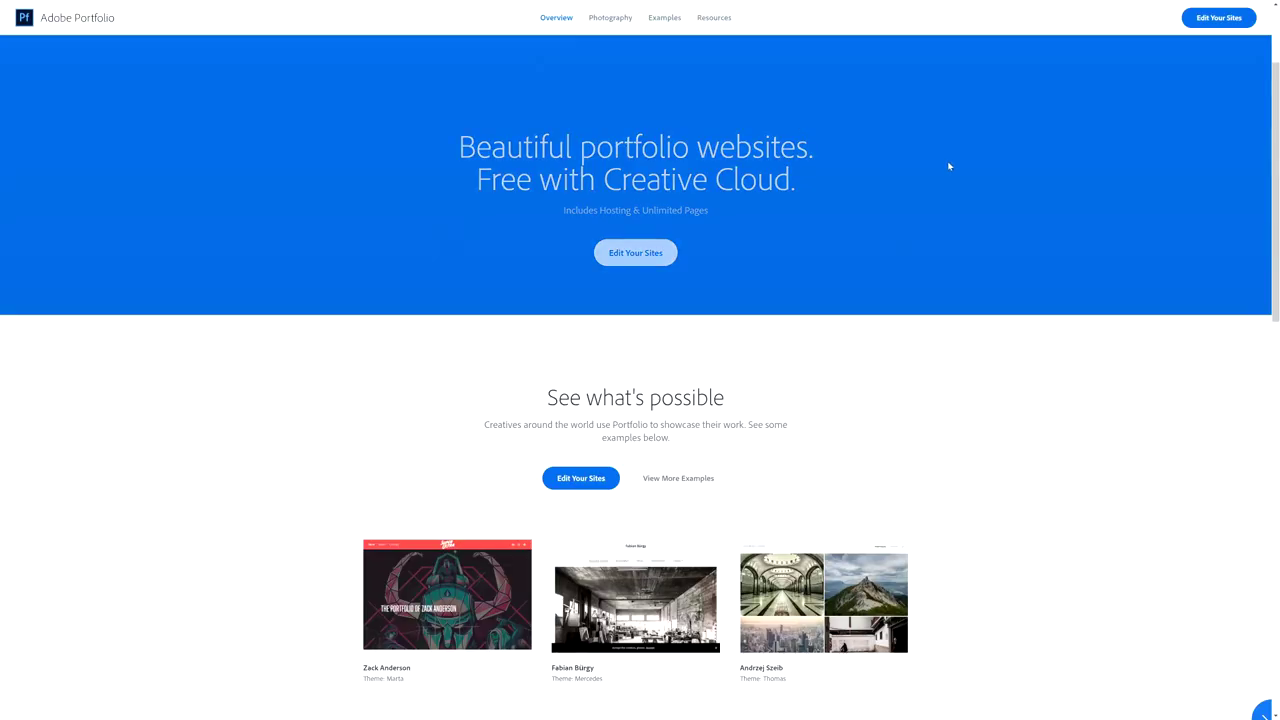
# - Browse the Portfolio overview, then the Photographers page and its example portfolios
pyautogui.scroll(-5, 951, 166)
pyautogui.scroll(-4, 970, 290)
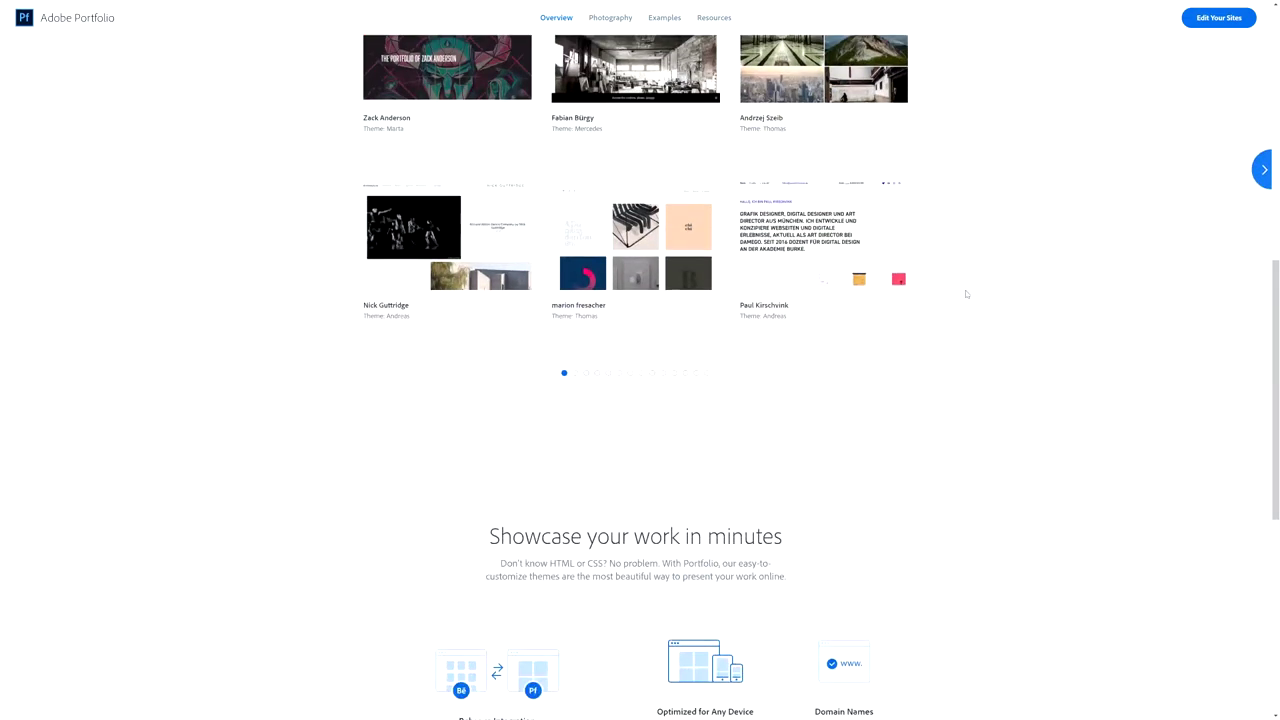
pyautogui.scroll(-3, 966, 296)
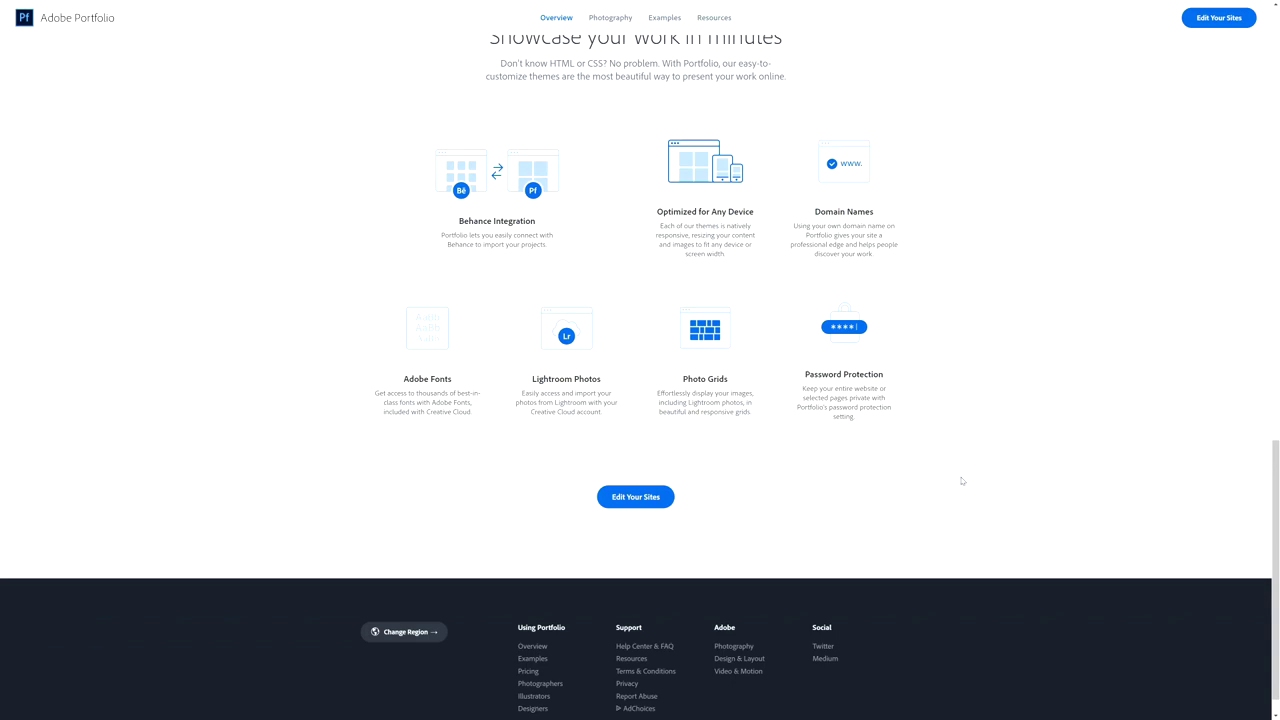
pyautogui.scroll(15, 960, 457)
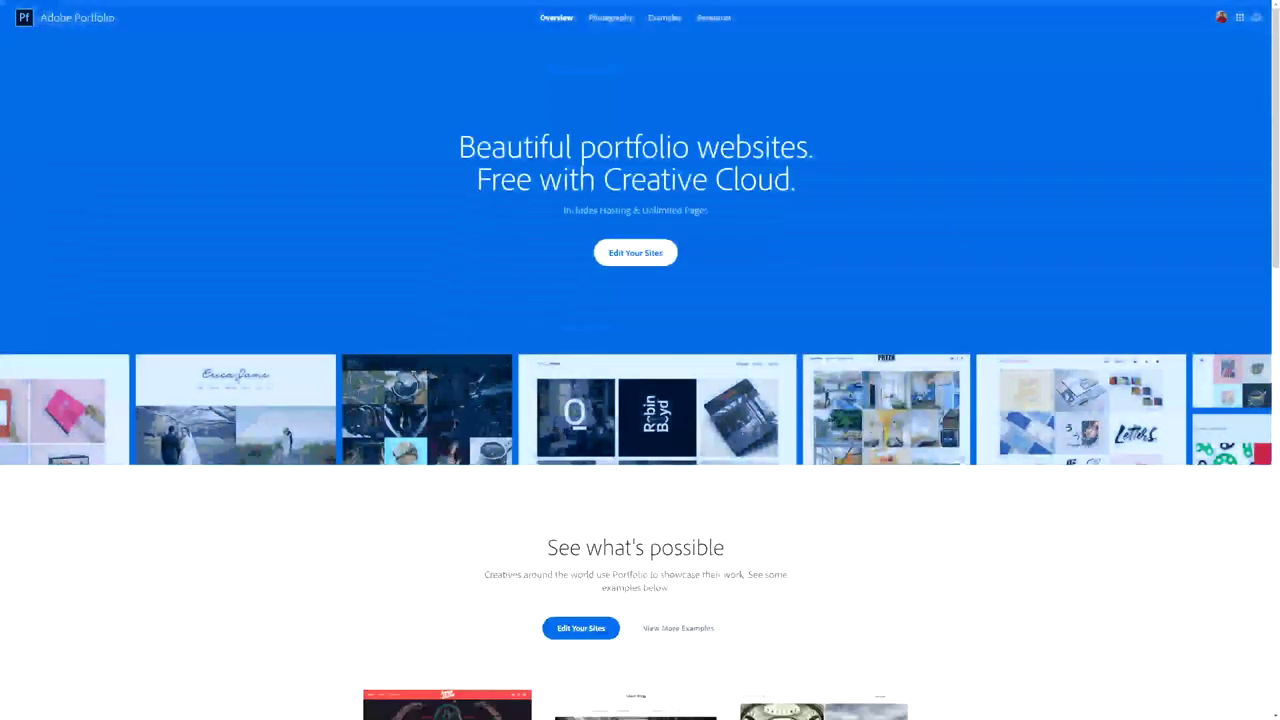
pyautogui.click(613, 19)
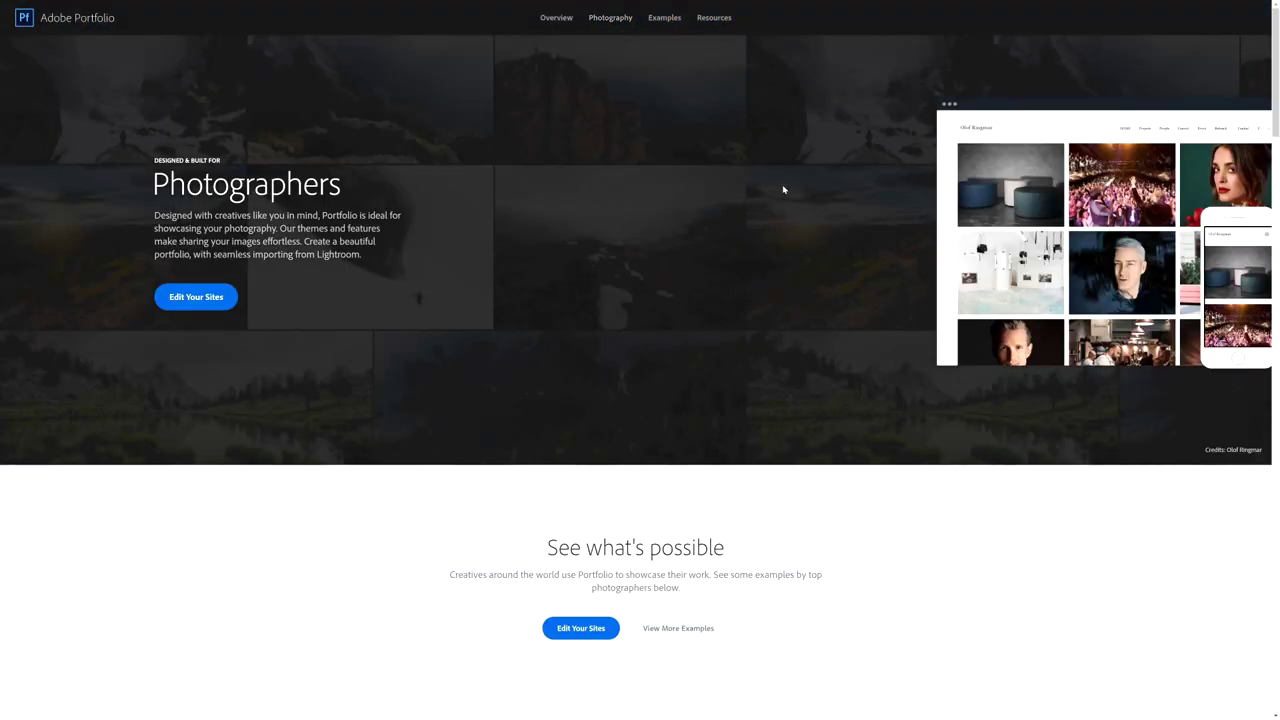
pyautogui.scroll(-5, 783, 189)
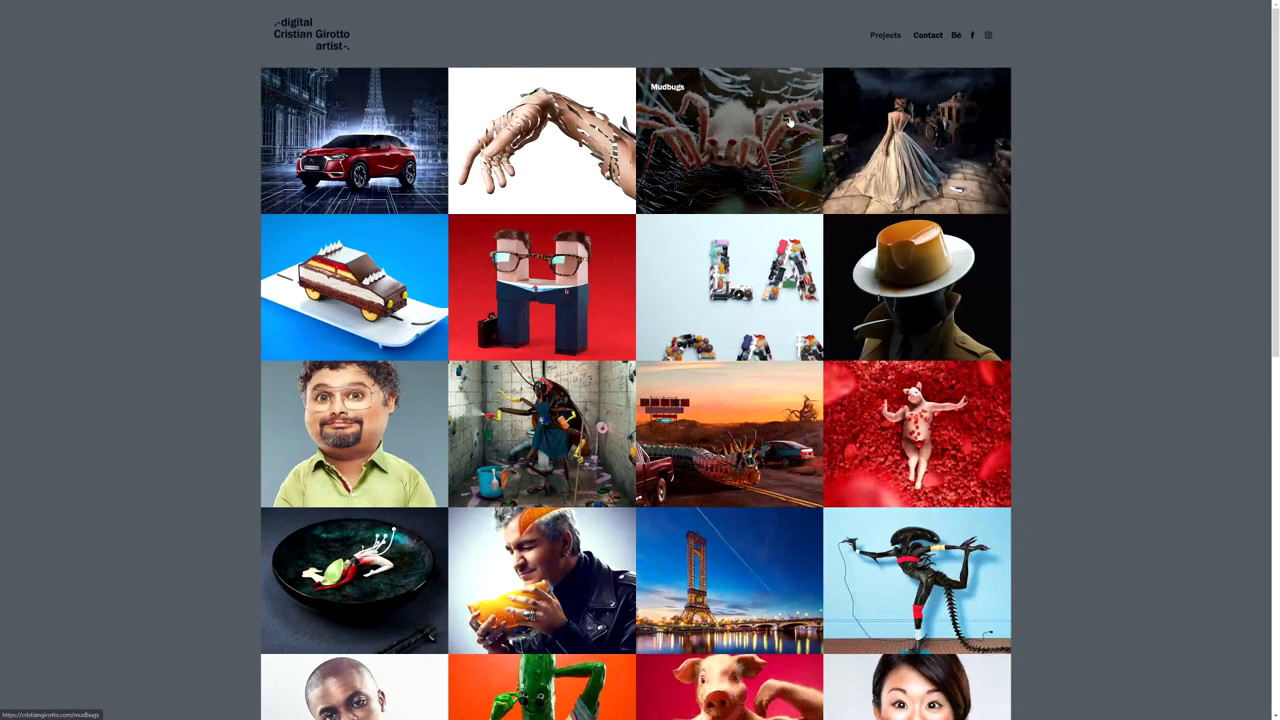
pyautogui.scroll(-3, 541, 186)
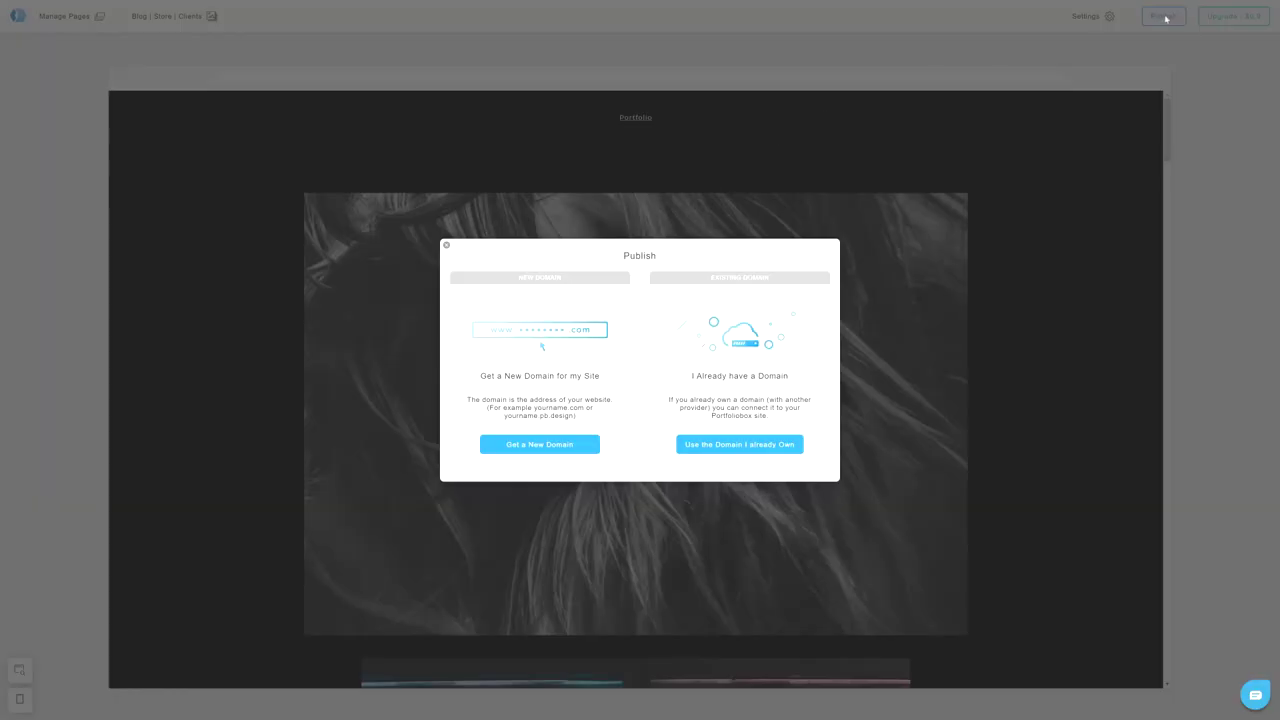
# - Start getting a new domain and search for 'sesonq'
pyautogui.click(540, 443)
pyautogui.write('sesonq')
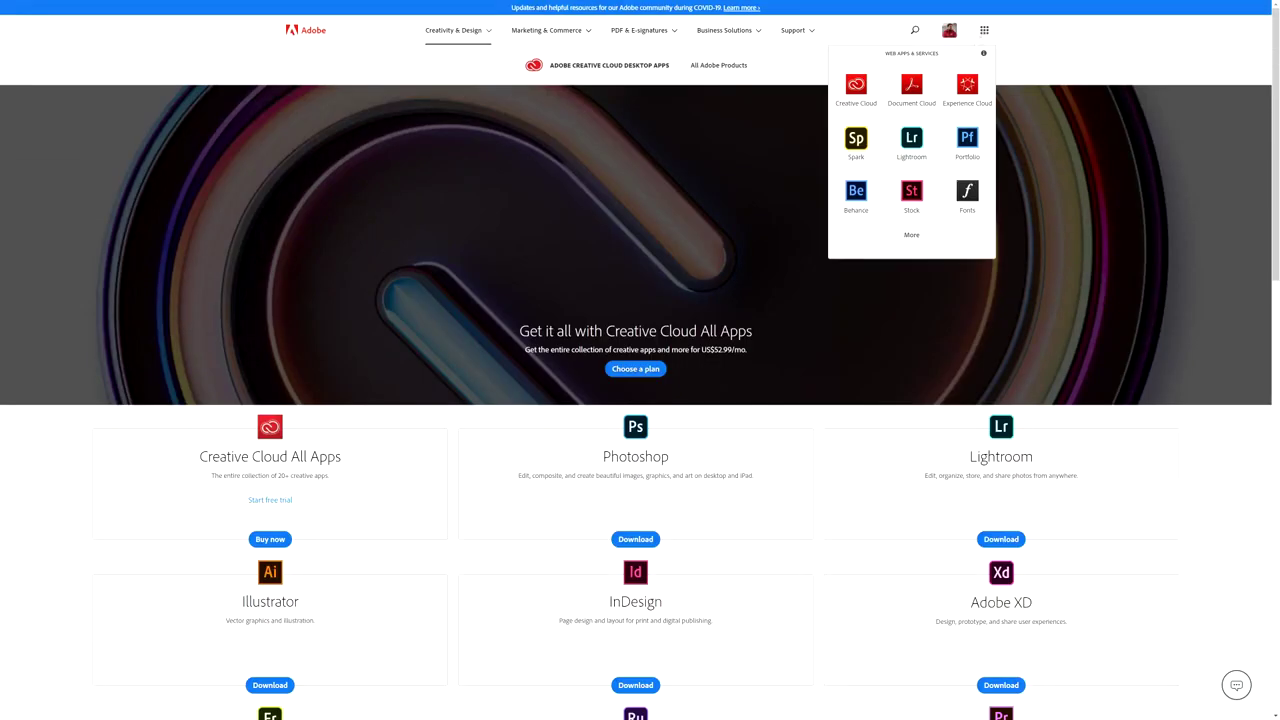
# - Open Adobe Portfolio and create a Collection of work site with the Andreas theme
pyautogui.click(966, 140)
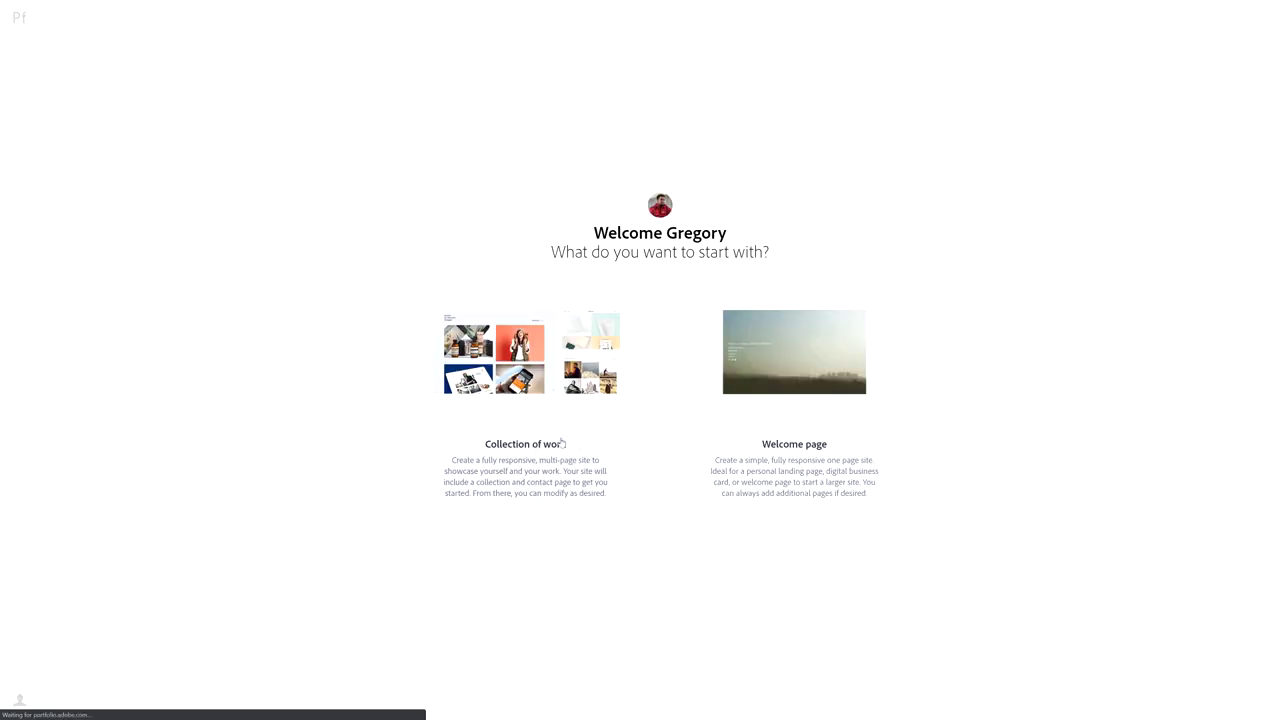
pyautogui.click(560, 443)
pyautogui.click(563, 443)
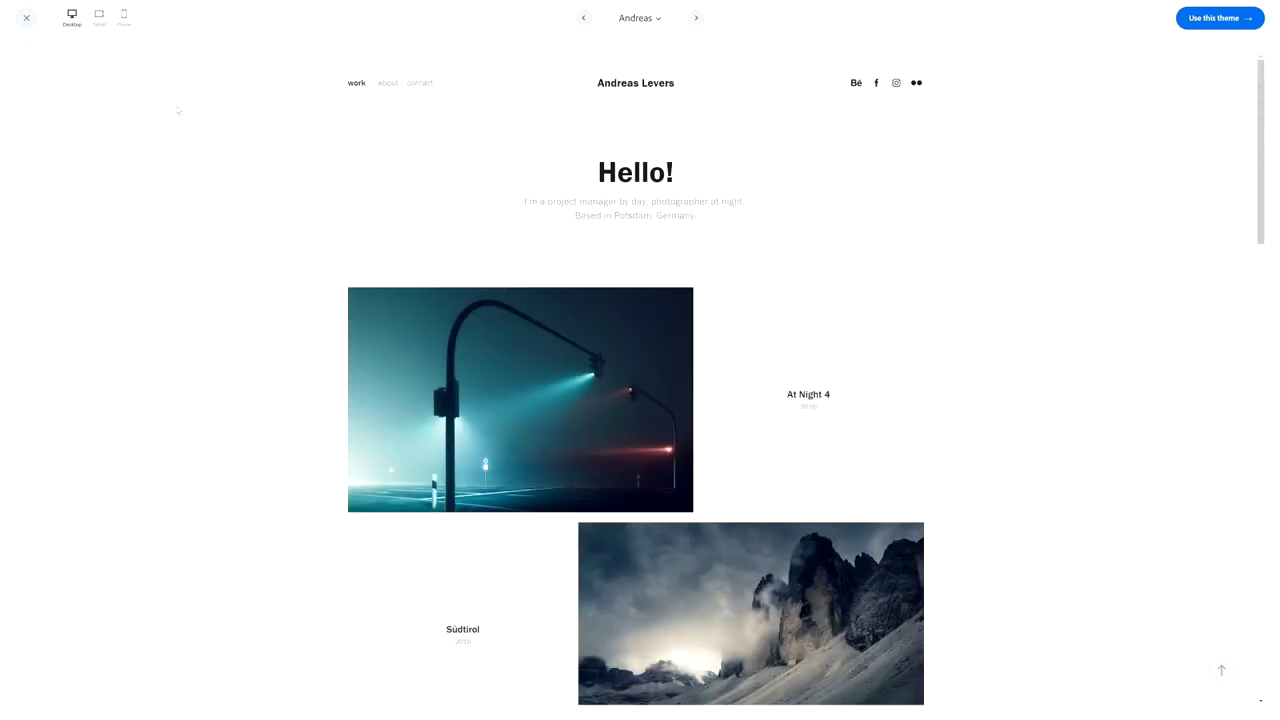
pyautogui.click(1219, 18)
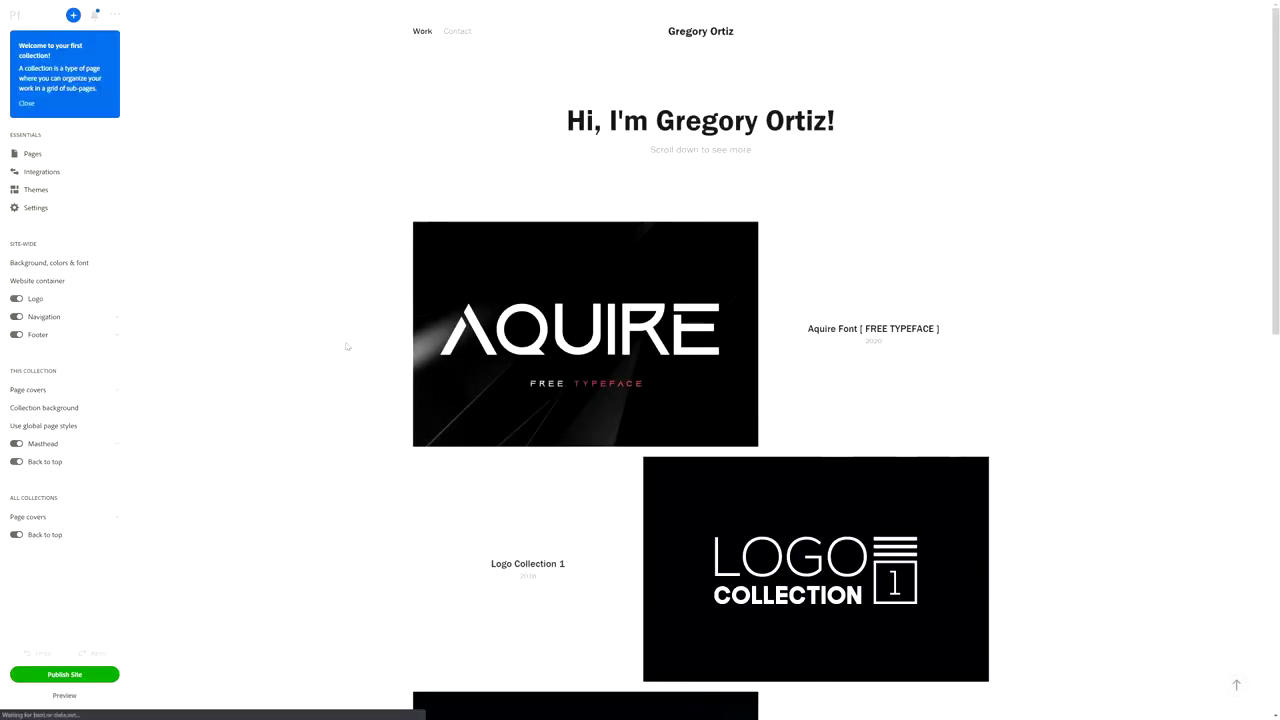
pyautogui.scroll(-5, 345, 344)
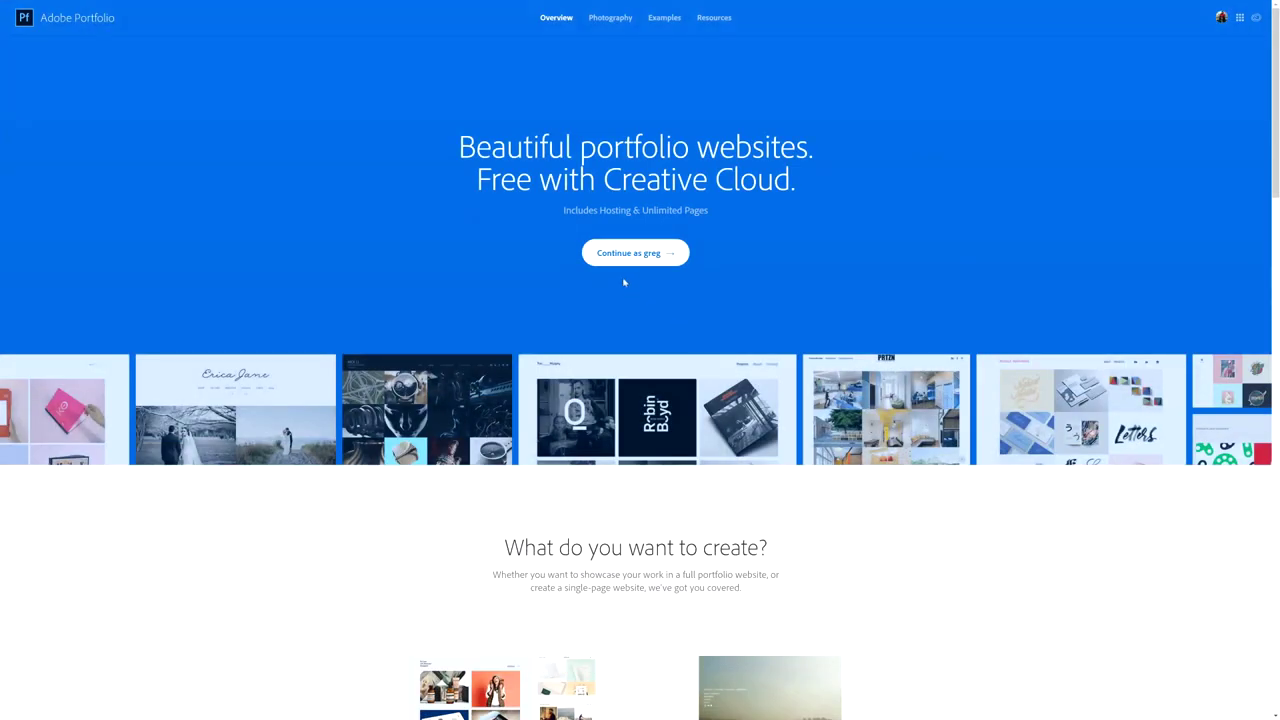
# - Continue with the signed-in account, preview the Lukas theme and create a site from it
pyautogui.click(628, 258)
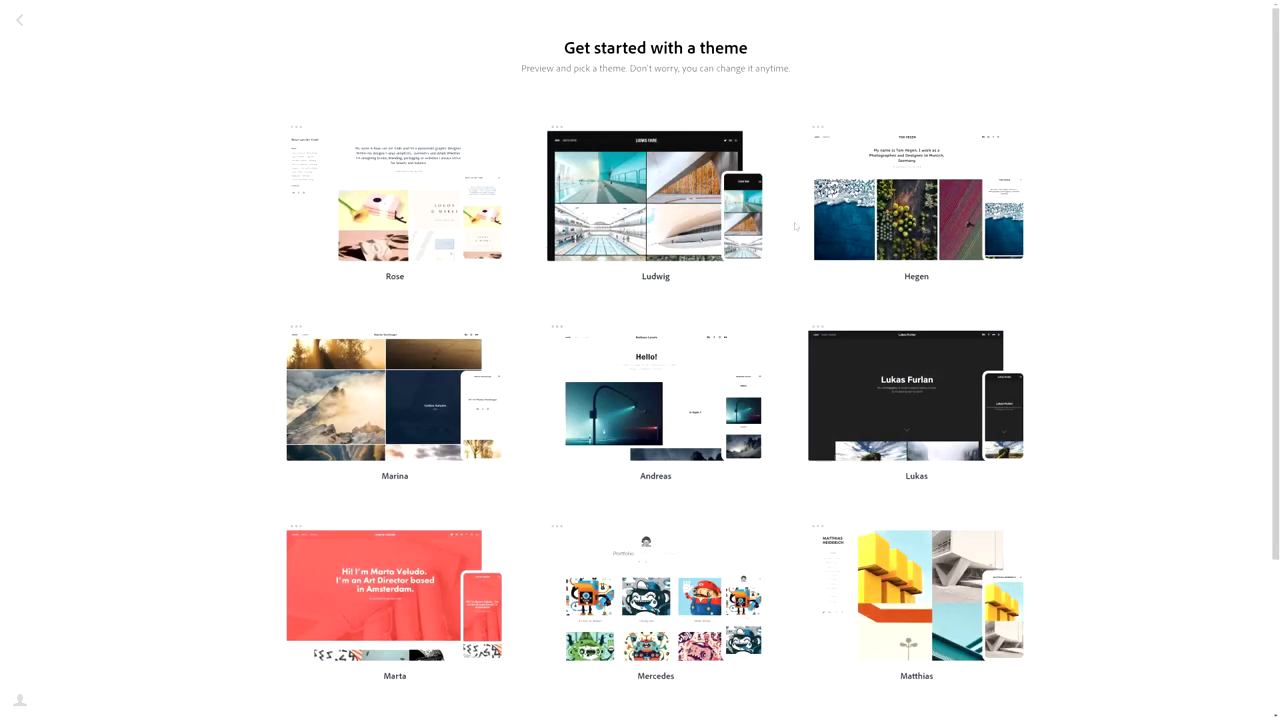
pyautogui.scroll(-2, 919, 214)
pyautogui.scroll(2, 886, 314)
pyautogui.click(887, 376)
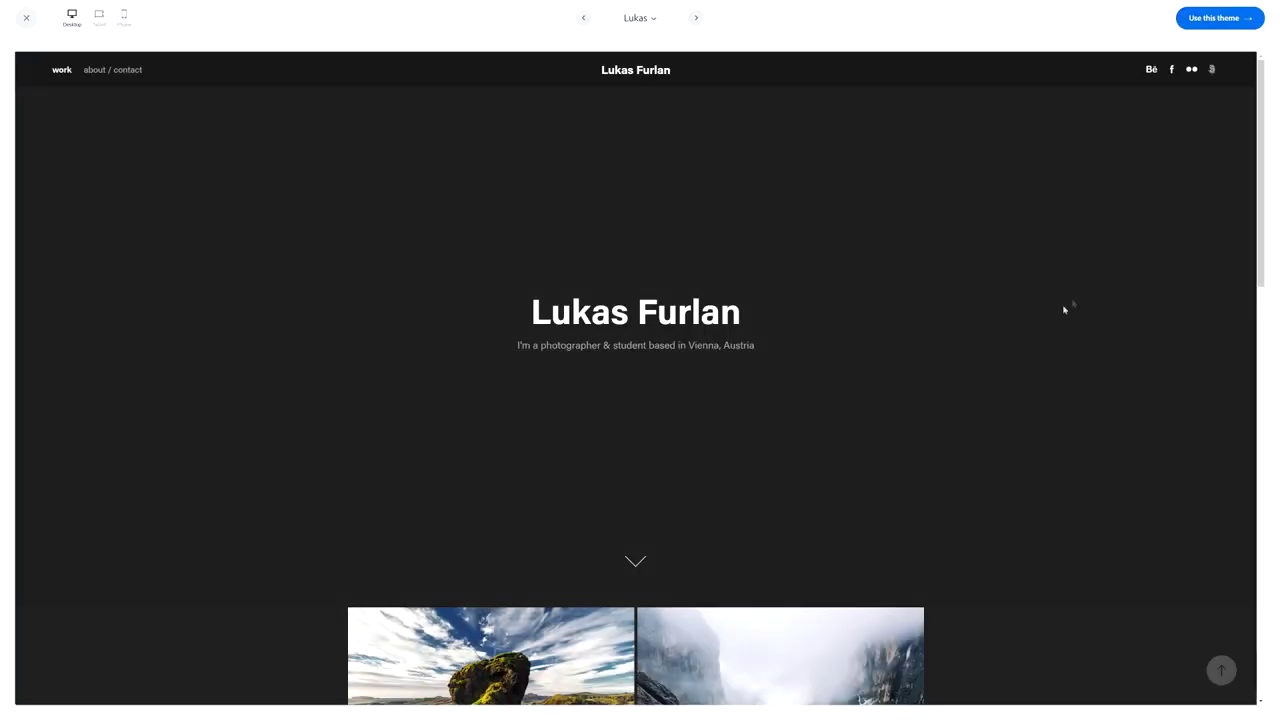
pyautogui.scroll(-8, 1078, 298)
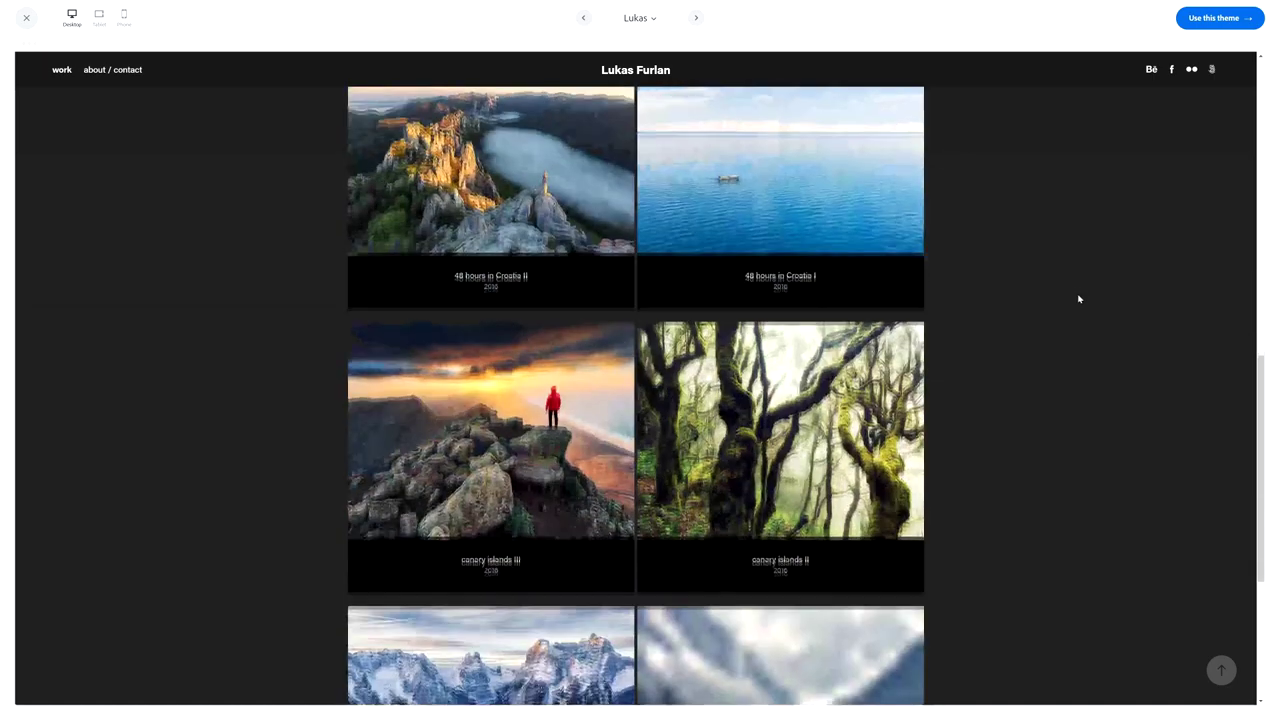
pyautogui.scroll(7, 1078, 298)
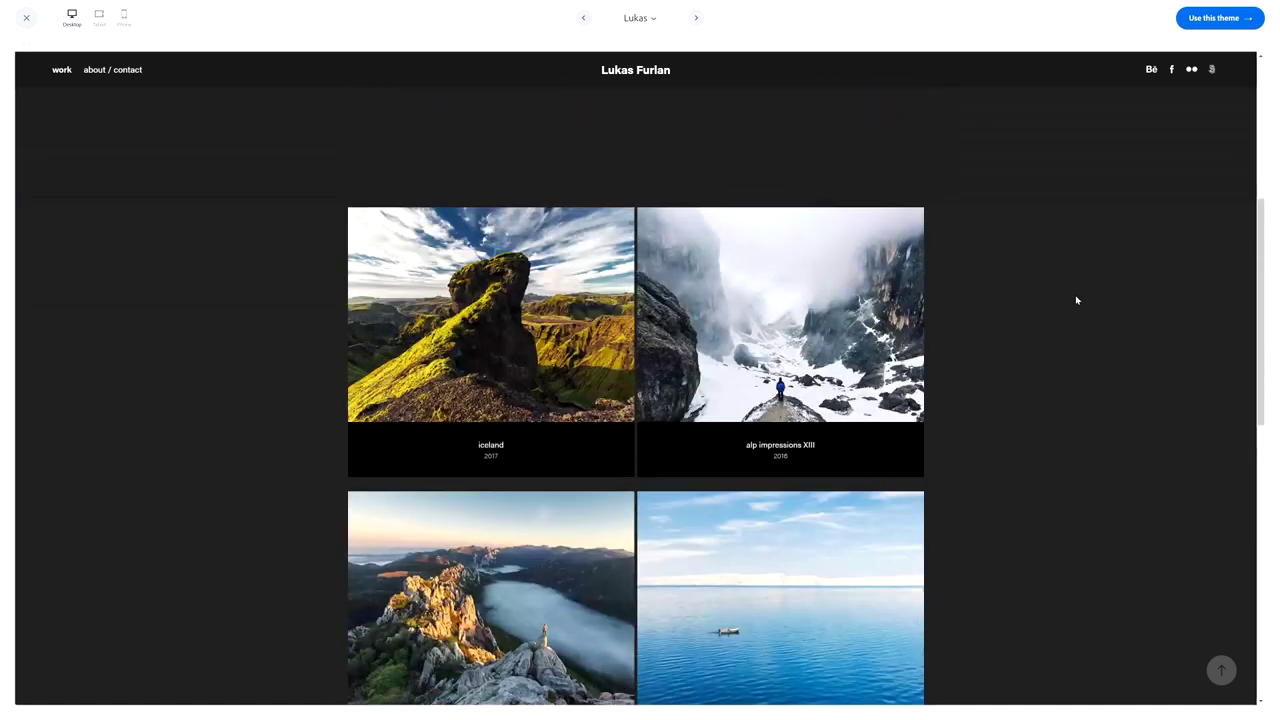
pyautogui.scroll(4, 1077, 300)
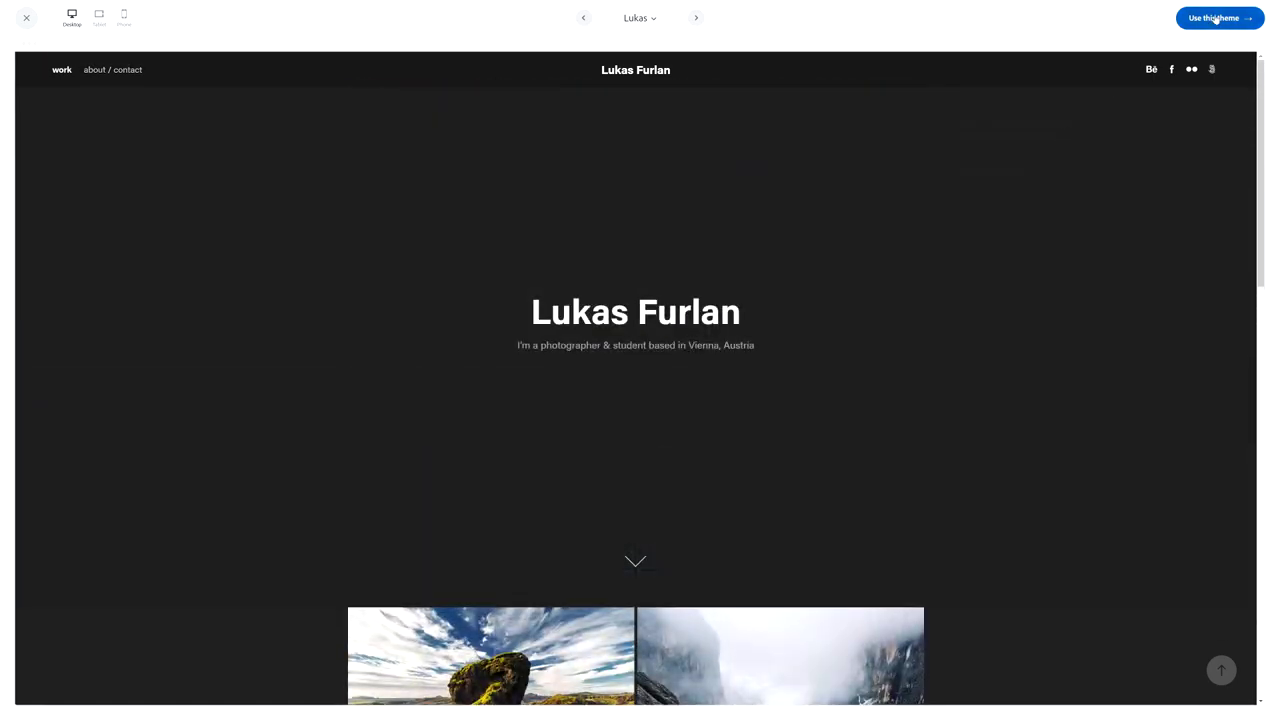
pyautogui.click(1215, 19)
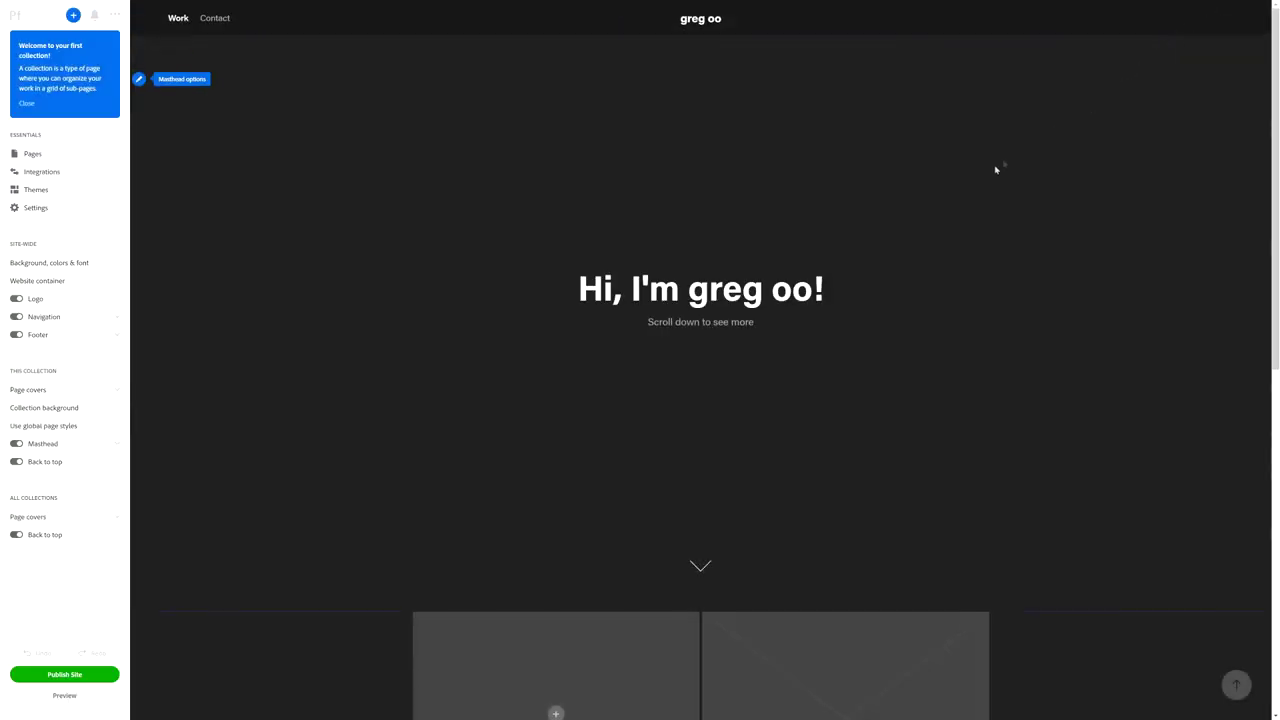
pyautogui.scroll(-5, 938, 225)
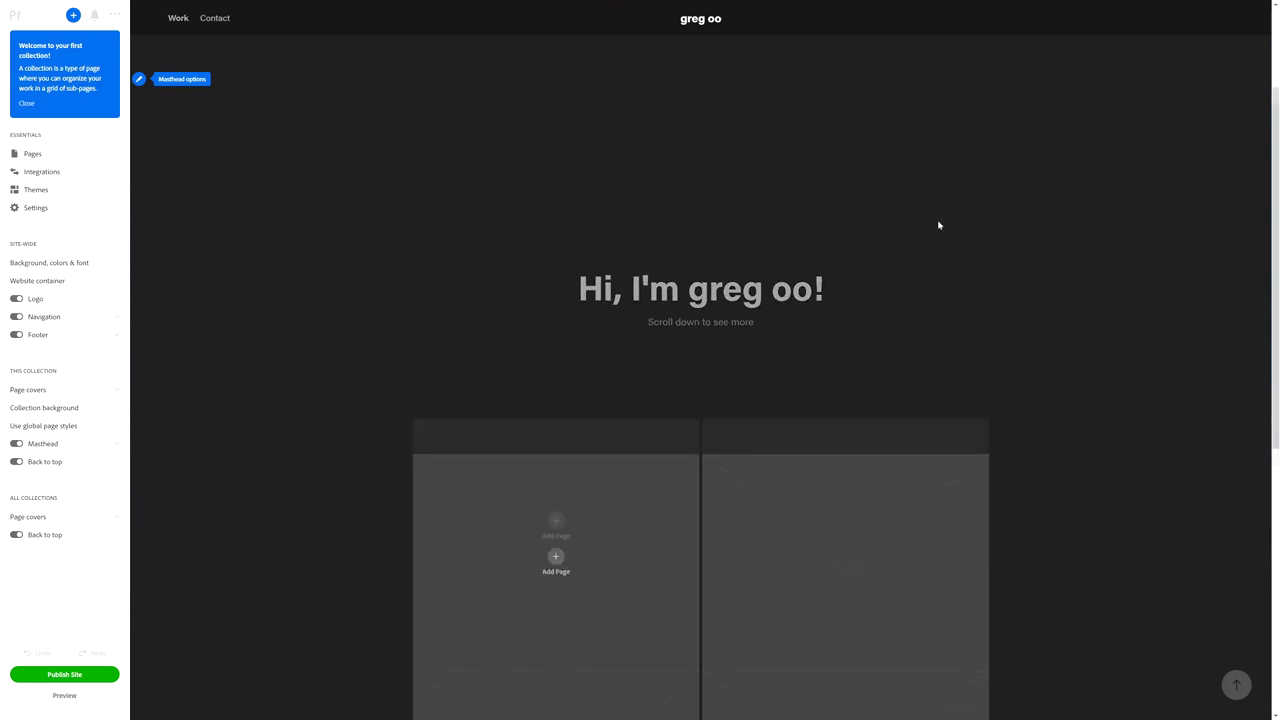
pyautogui.scroll(-2, 938, 225)
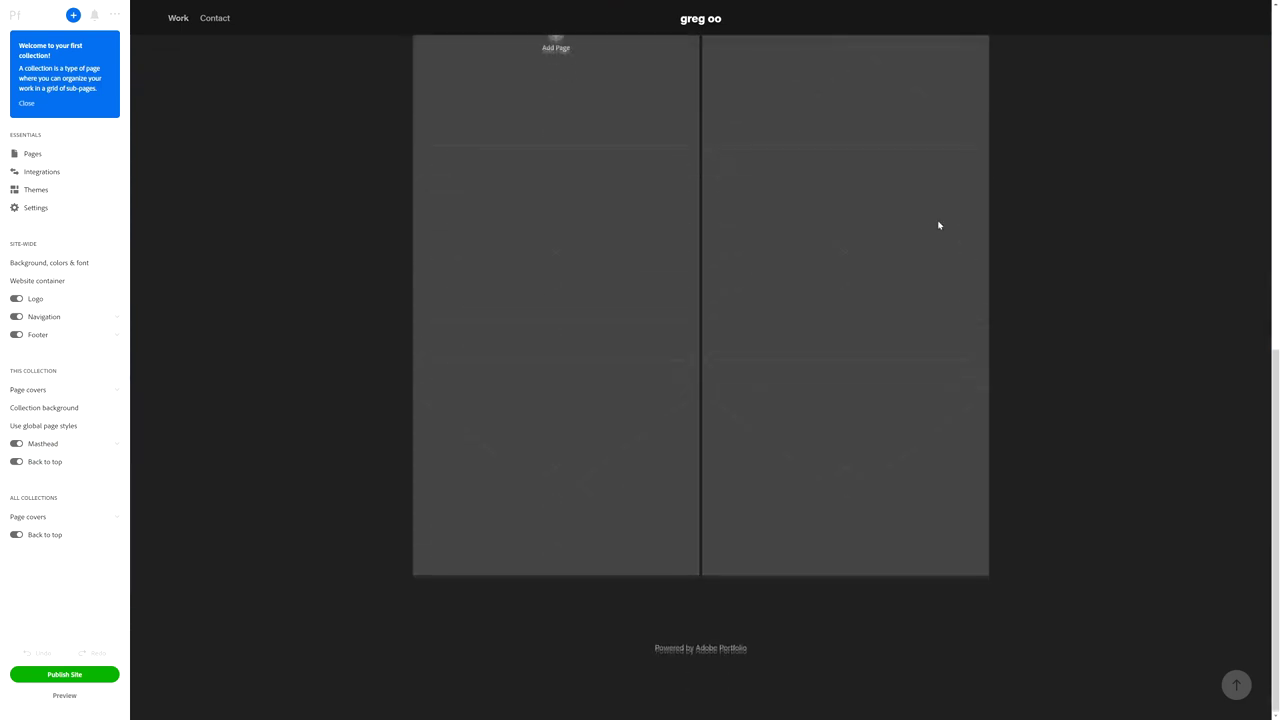
pyautogui.scroll(3, 929, 266)
pyautogui.scroll(4, 929, 265)
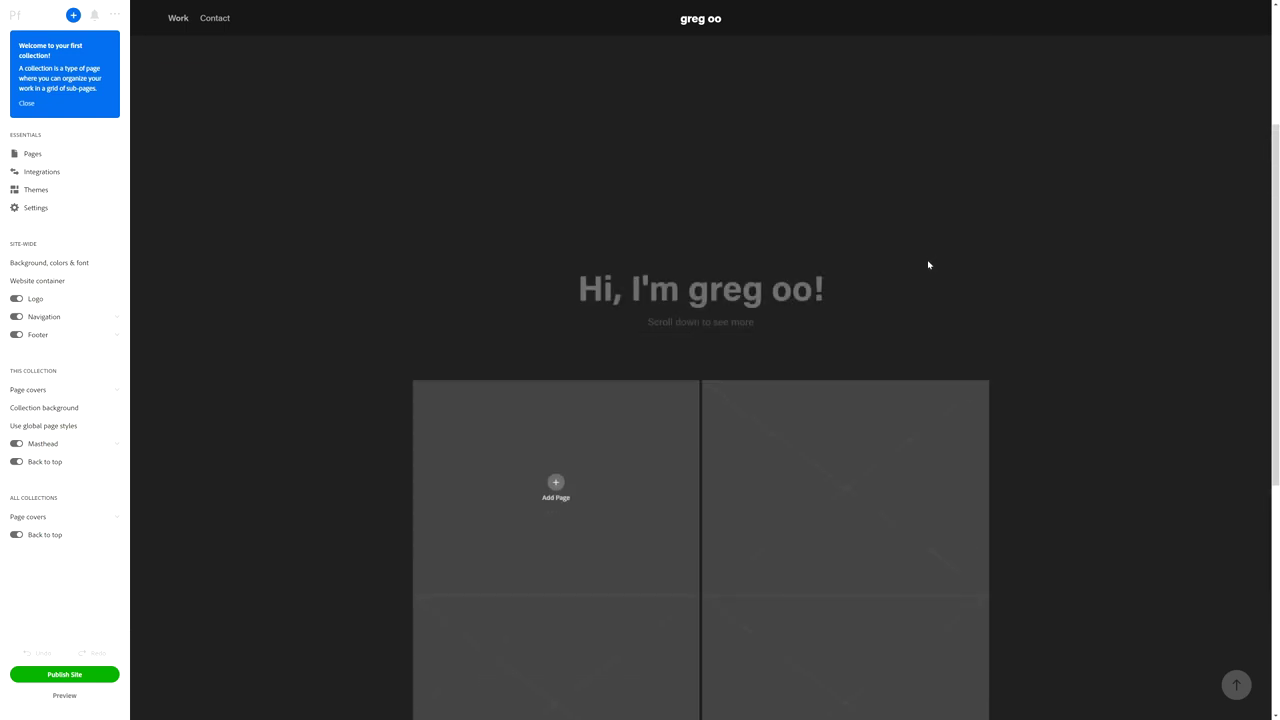
pyautogui.click(53, 155)
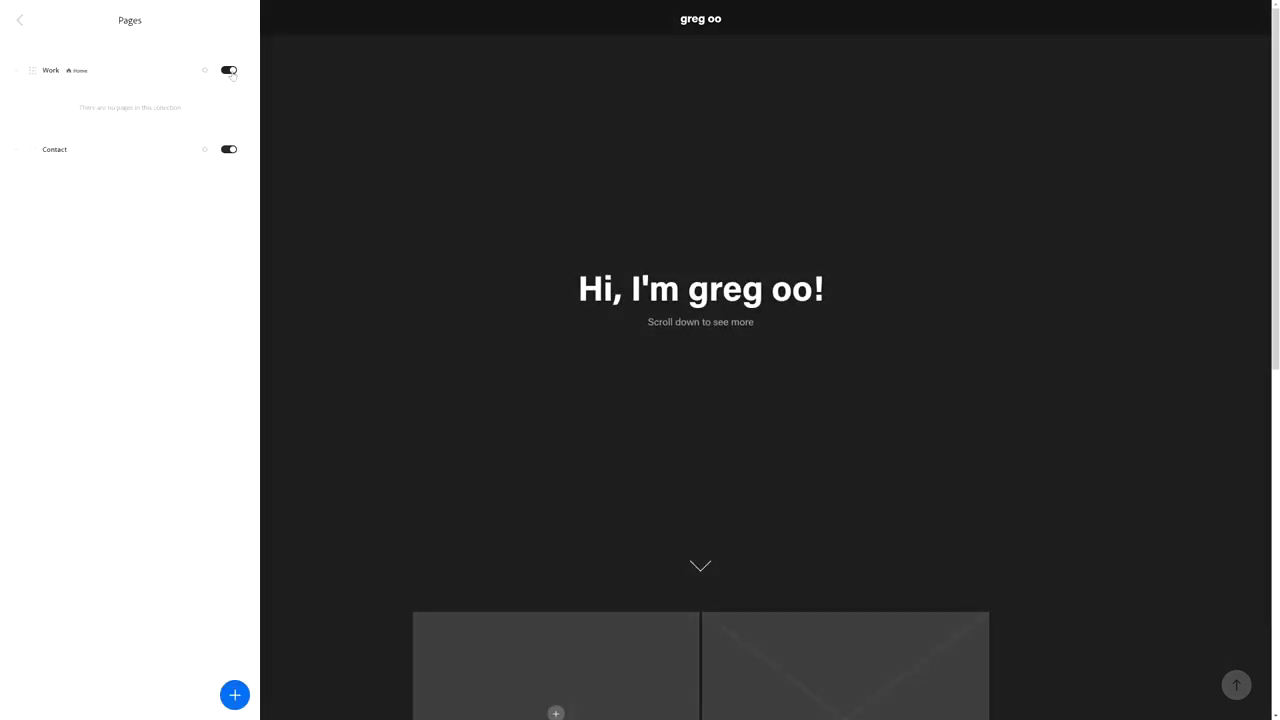
pyautogui.click(18, 22)
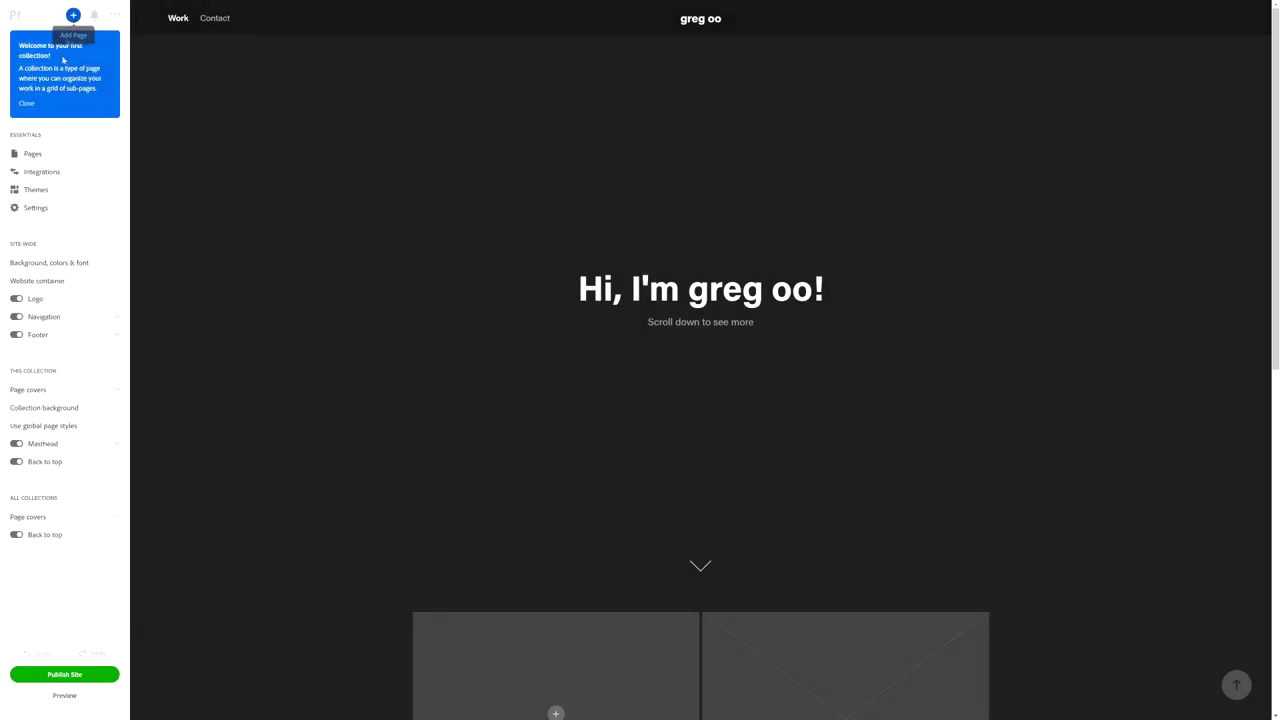
pyautogui.click(42, 157)
pyautogui.click(205, 71)
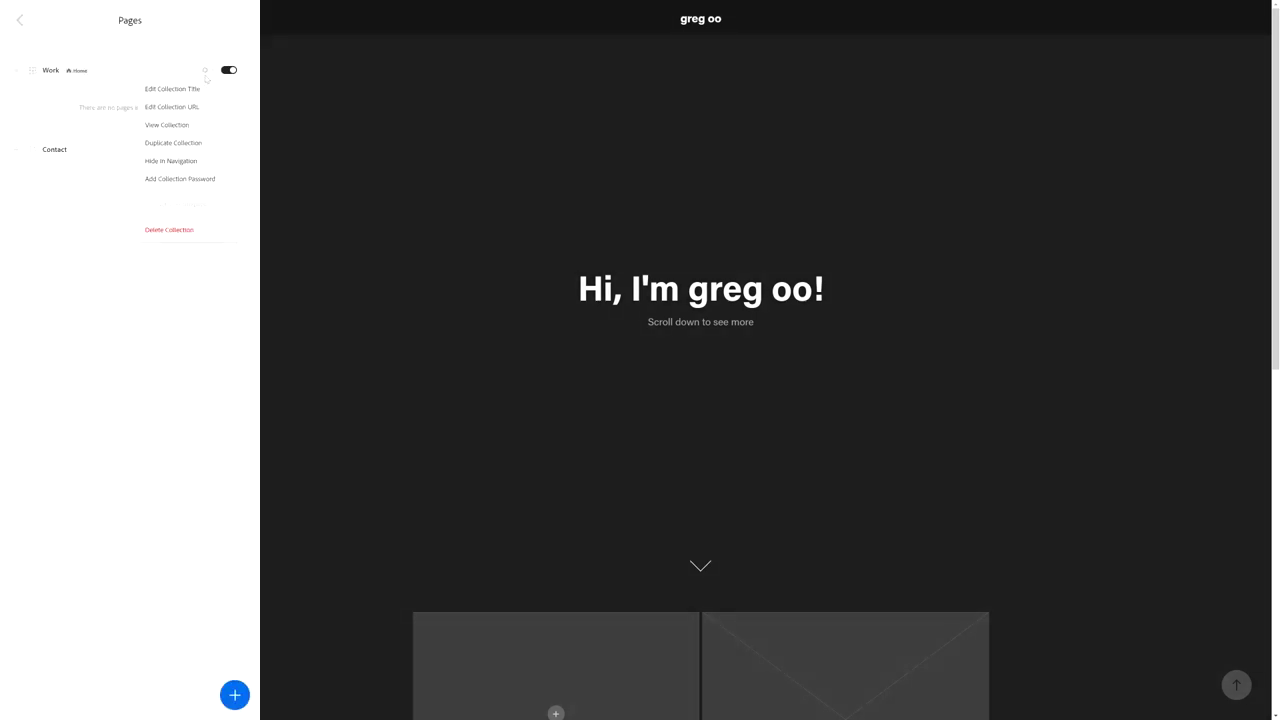
pyautogui.click(171, 231)
pyautogui.click(634, 391)
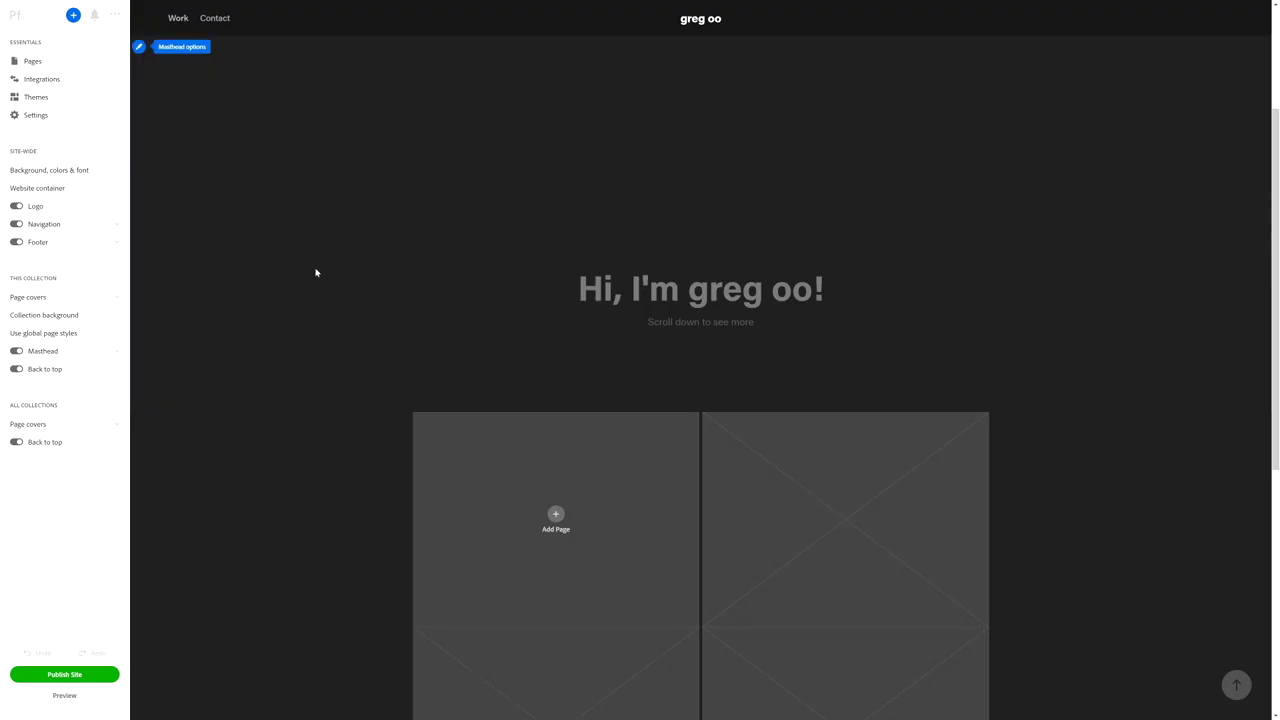
pyautogui.scroll(-4, 374, 240)
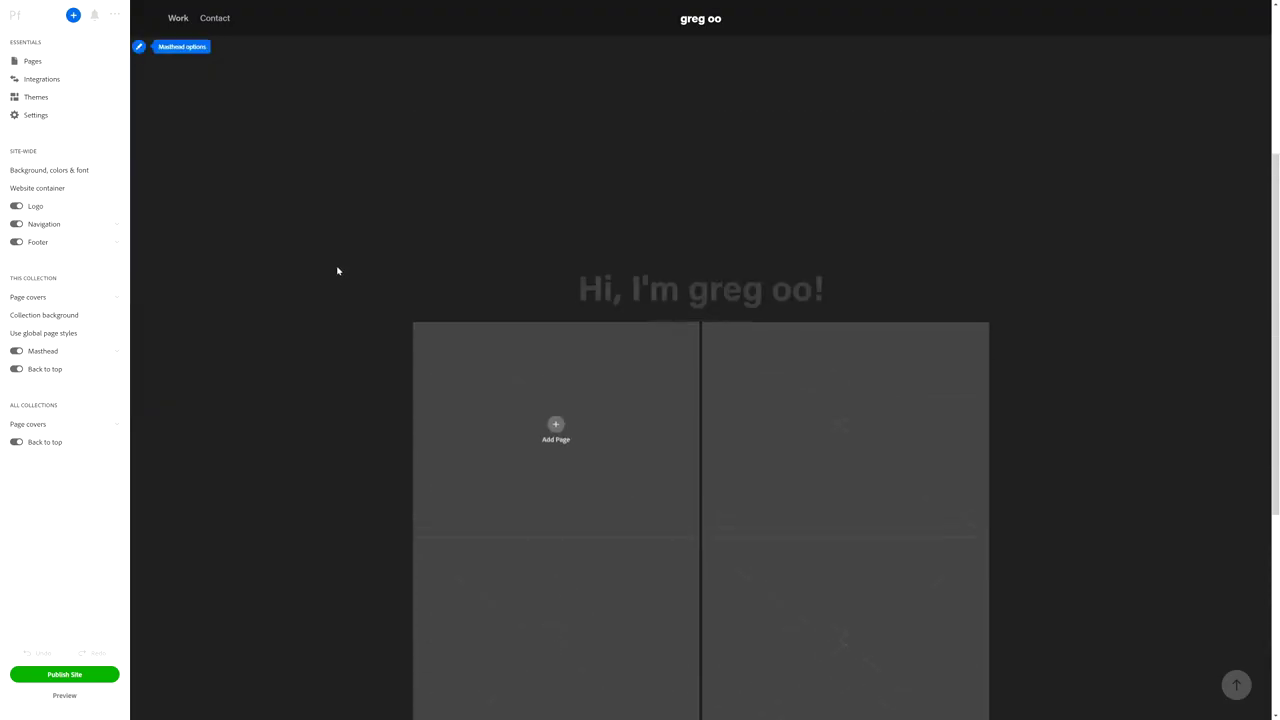
# - Create an 'Ads' homepage in the Work collection and add a photo grid to it
pyautogui.click(73, 16)
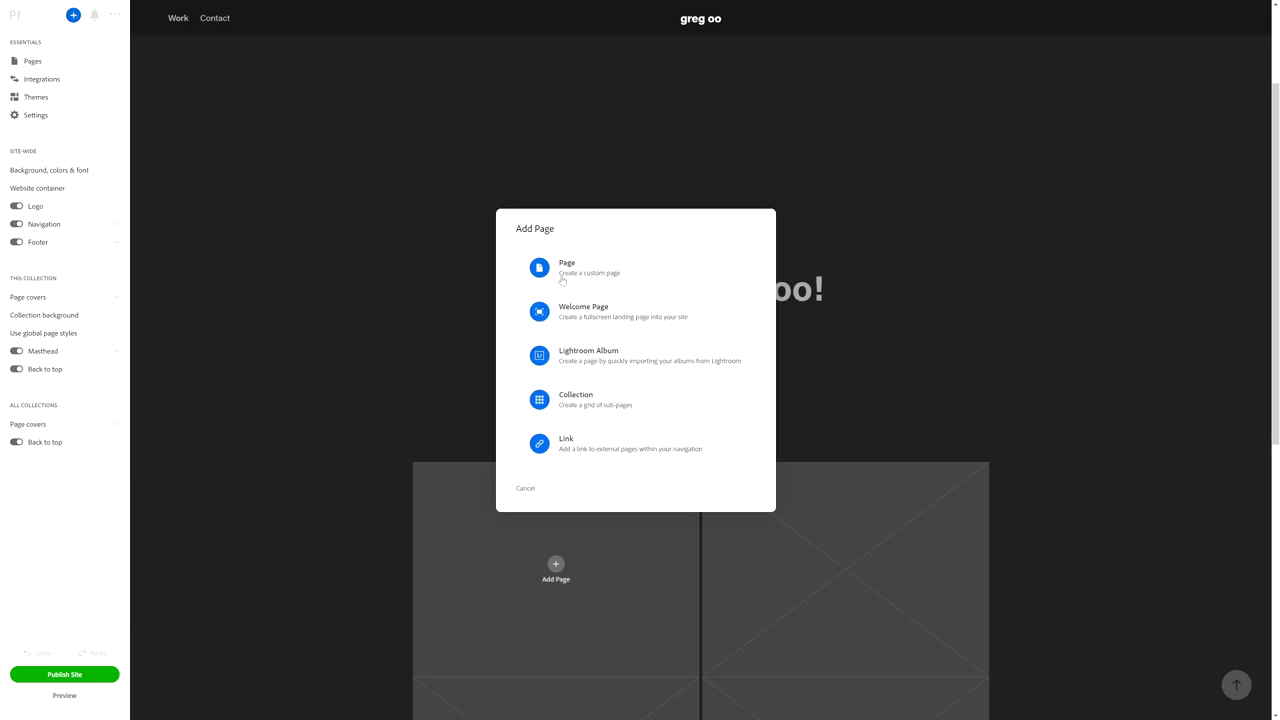
pyautogui.click(630, 281)
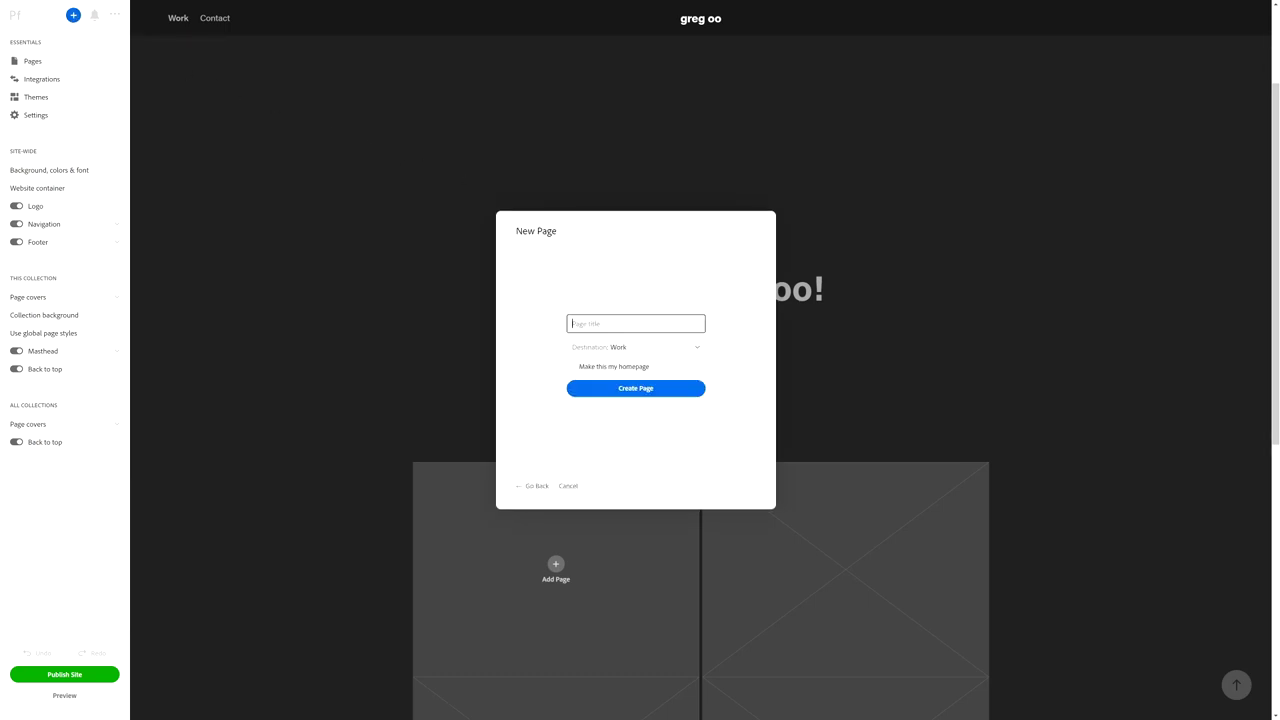
pyautogui.write('Ads')
pyautogui.click(576, 367)
pyautogui.click(615, 348)
pyautogui.click(612, 383)
pyautogui.click(634, 391)
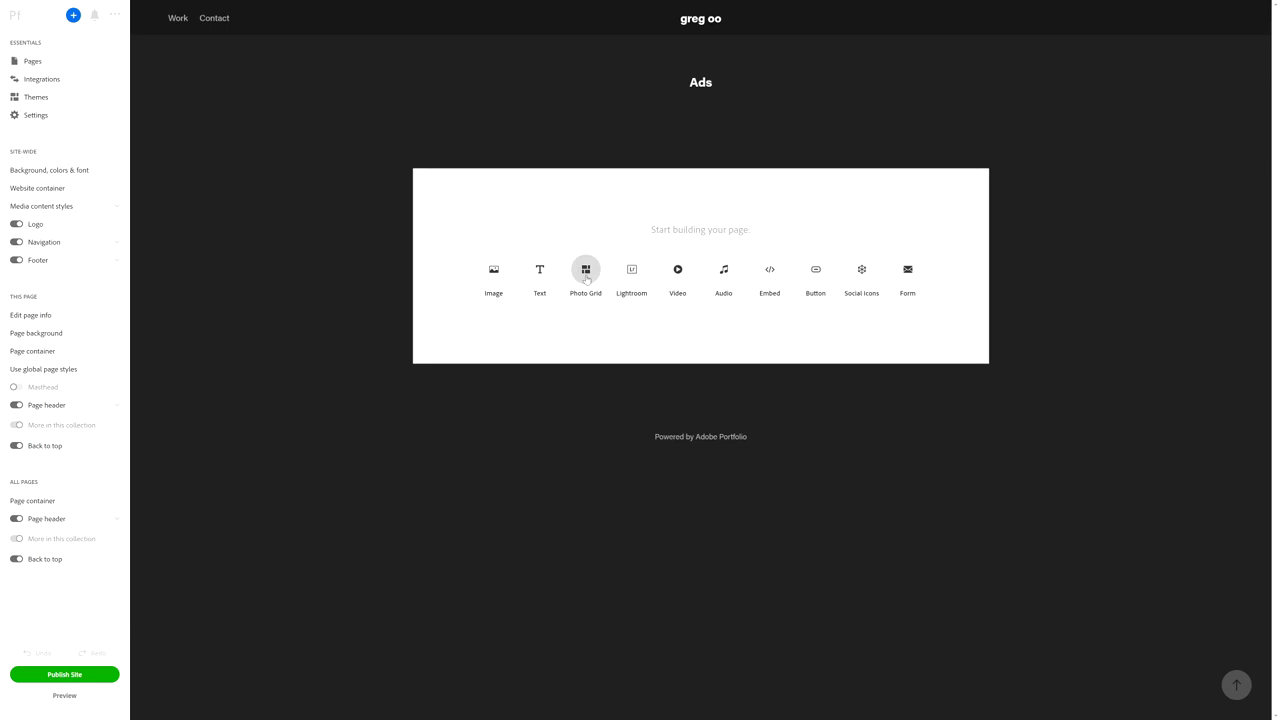
pyautogui.click(586, 276)
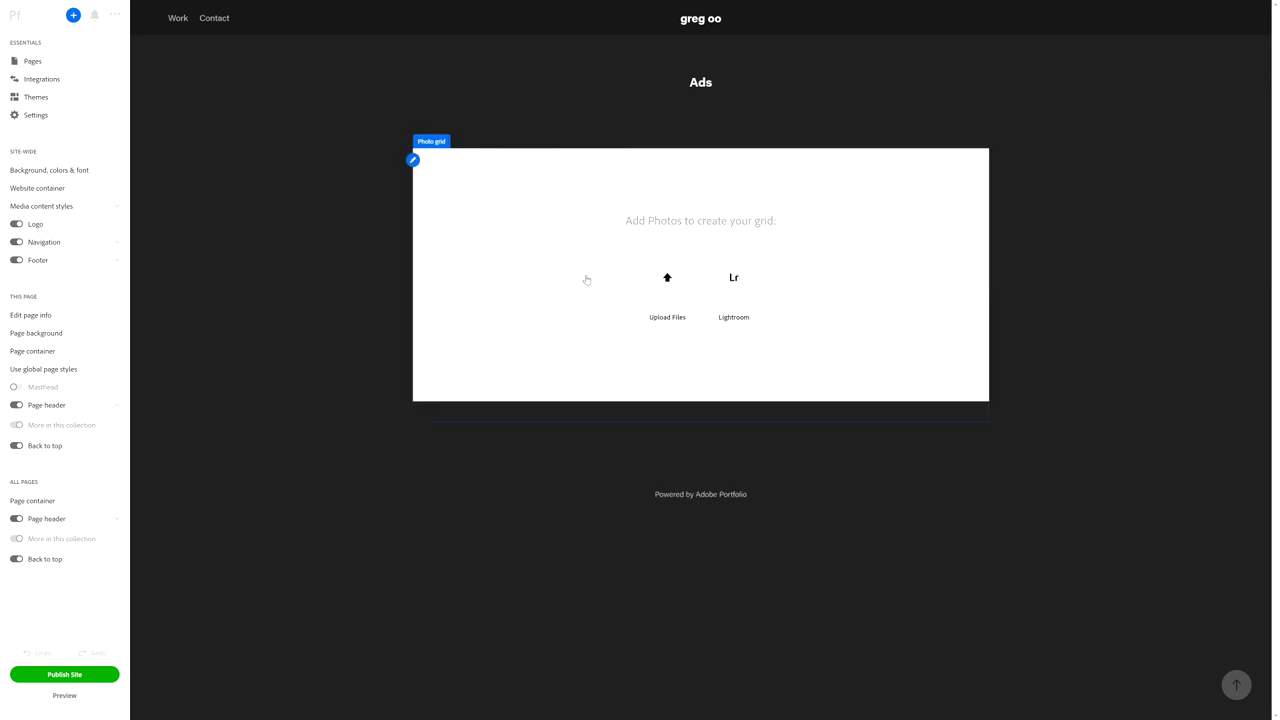
# - Upload the first poster image into the photo grid
pyautogui.click(667, 278)
pyautogui.click(155, 91)
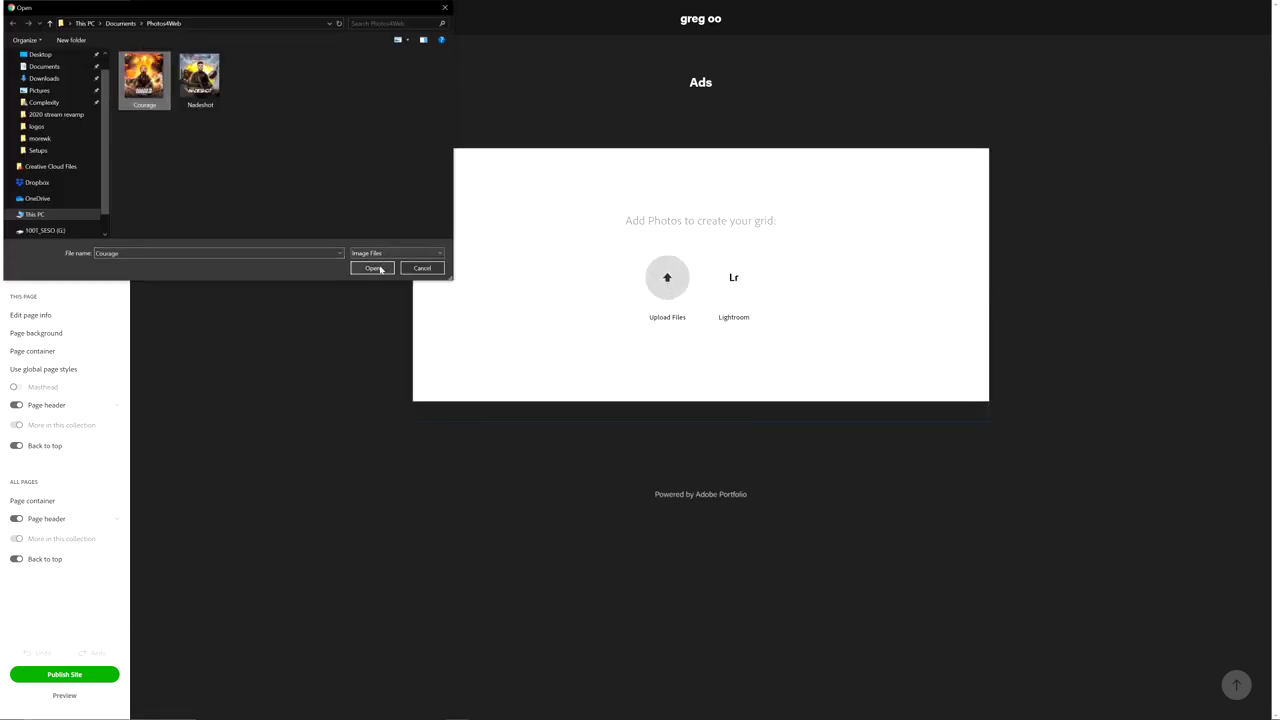
pyautogui.click(372, 268)
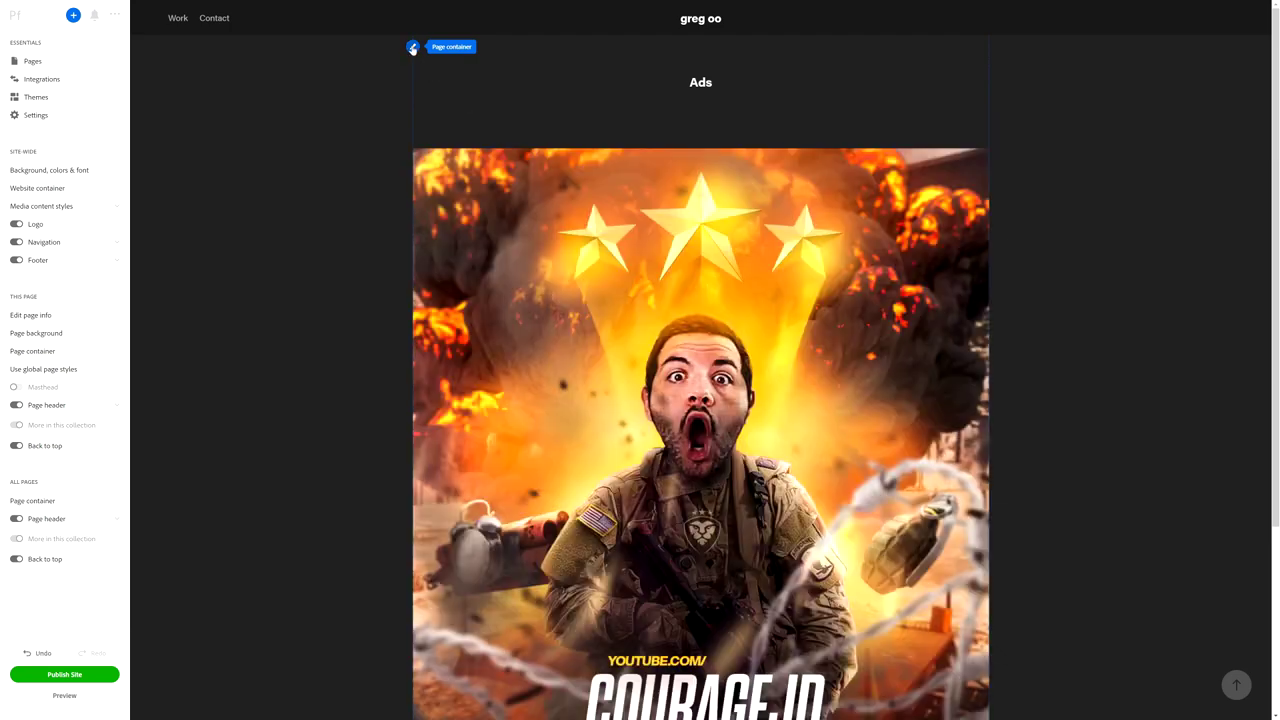
pyautogui.click(412, 48)
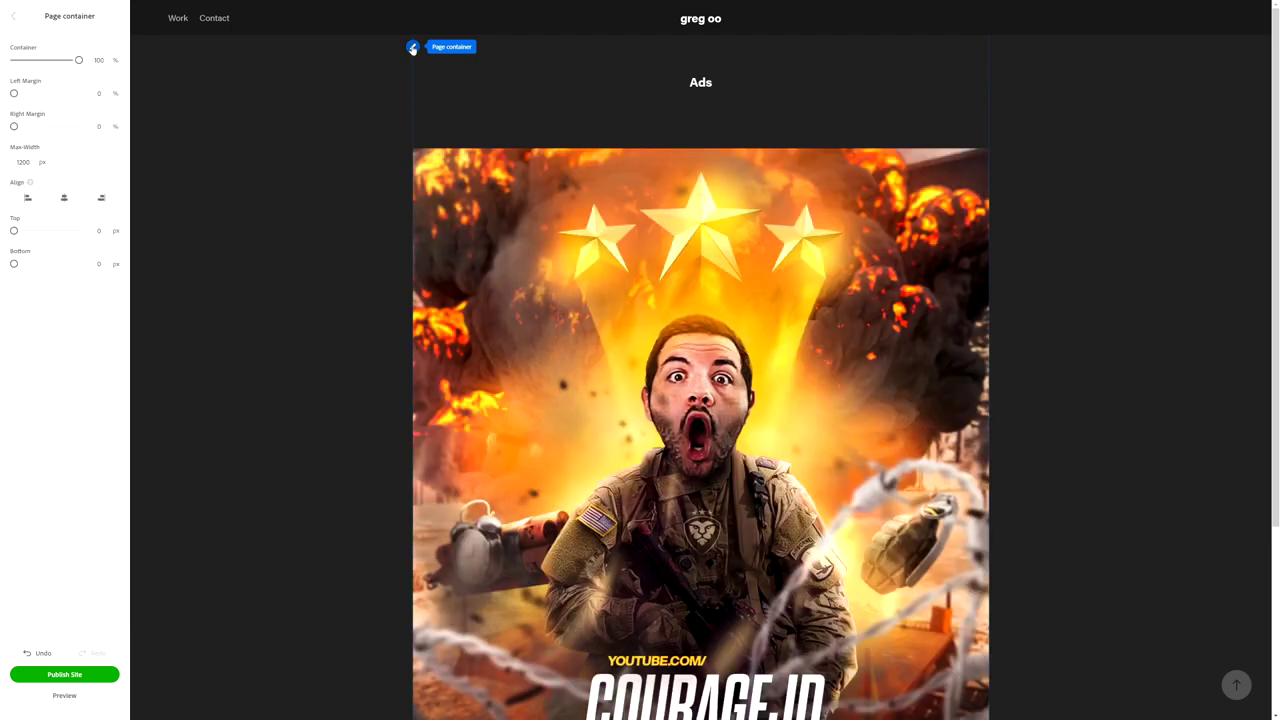
# - Add the second poster through Edit Grid, then publish the site live
pyautogui.click(416, 141)
pyautogui.click(432, 205)
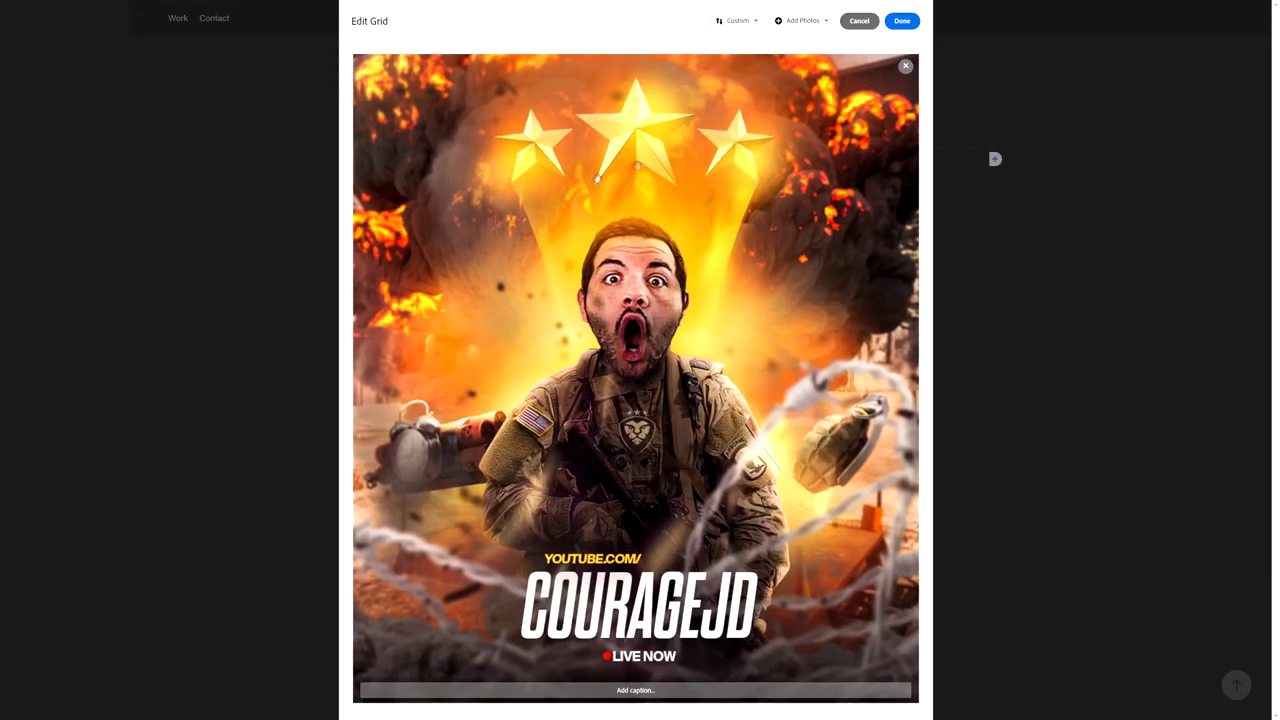
pyautogui.click(801, 20)
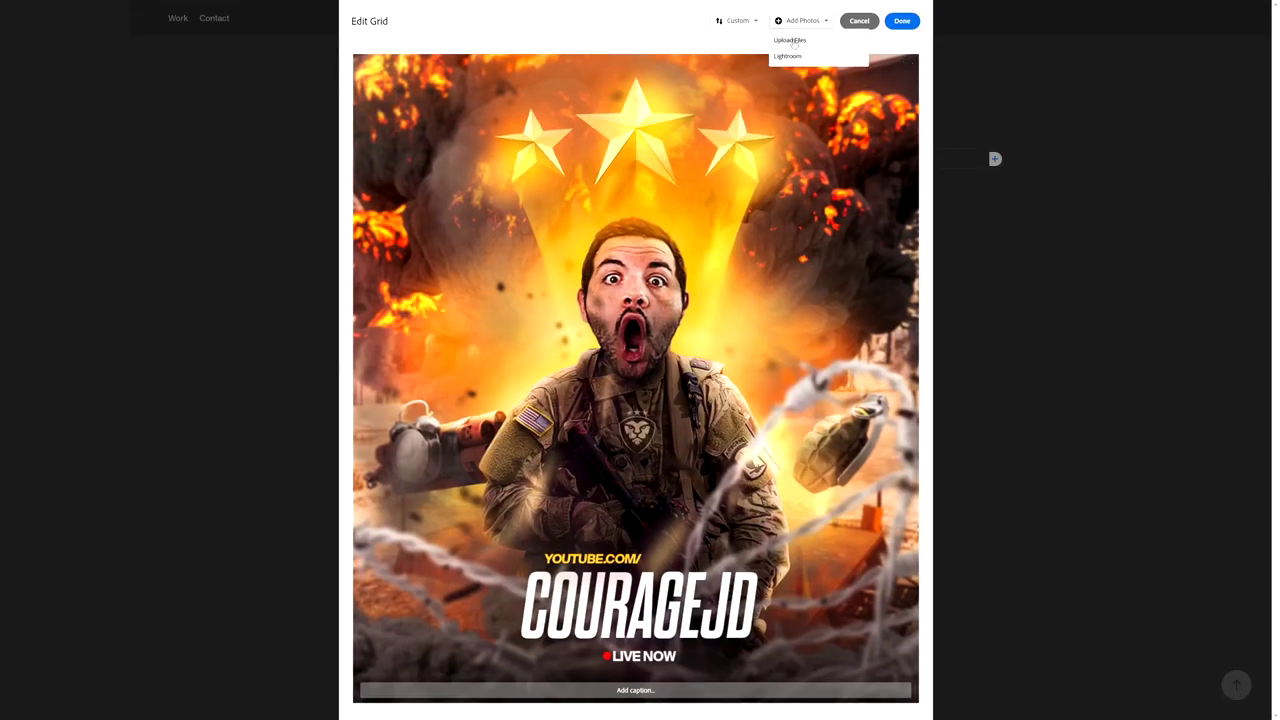
pyautogui.click(790, 40)
pyautogui.click(200, 80)
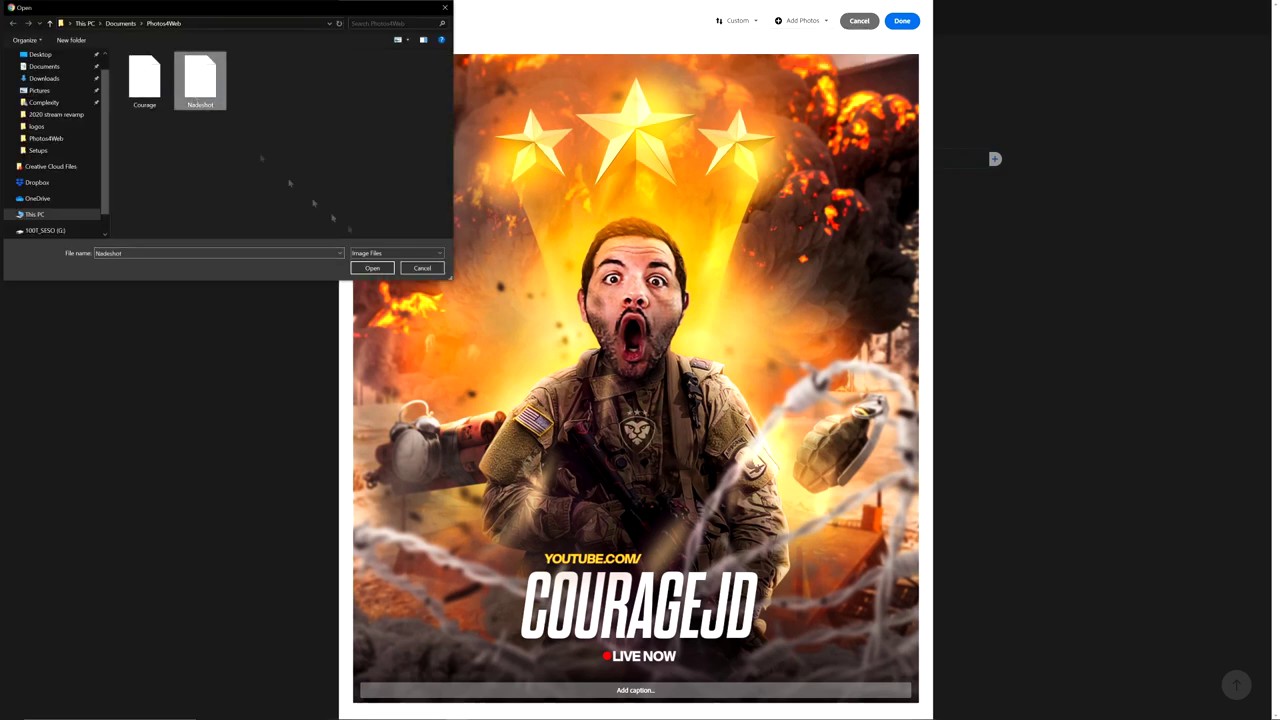
pyautogui.click(372, 268)
pyautogui.click(902, 20)
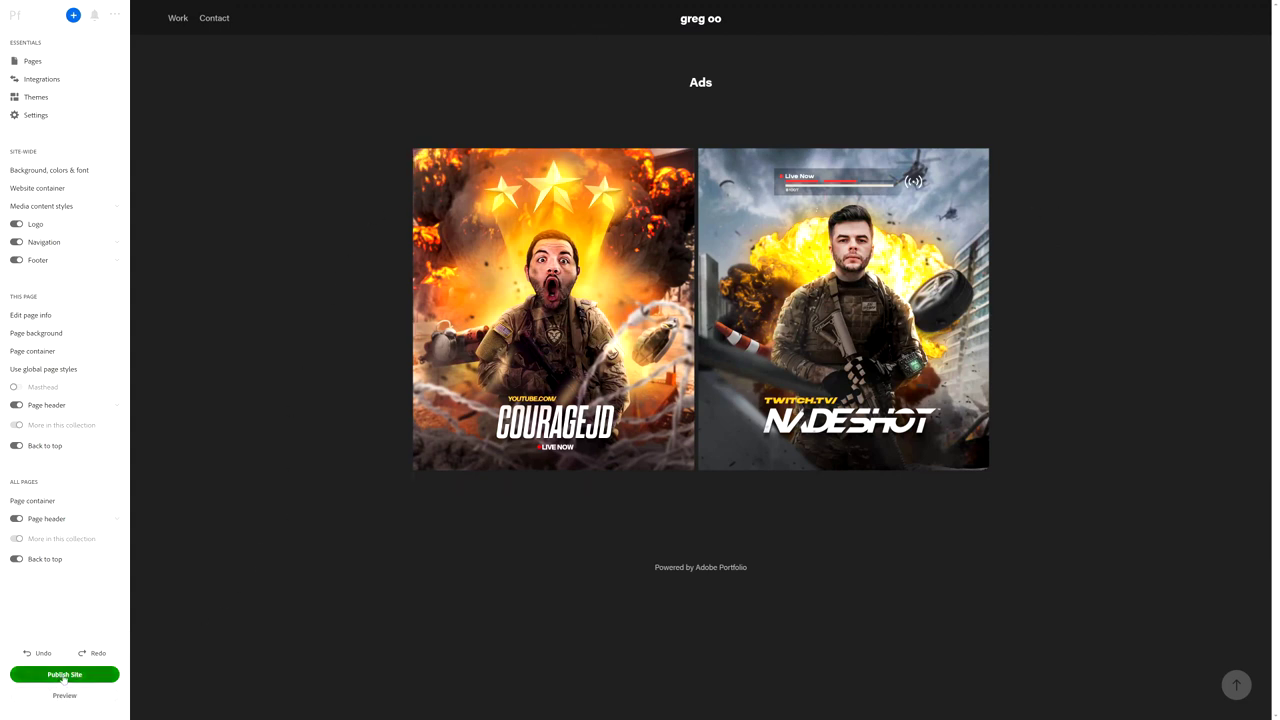
pyautogui.click(63, 675)
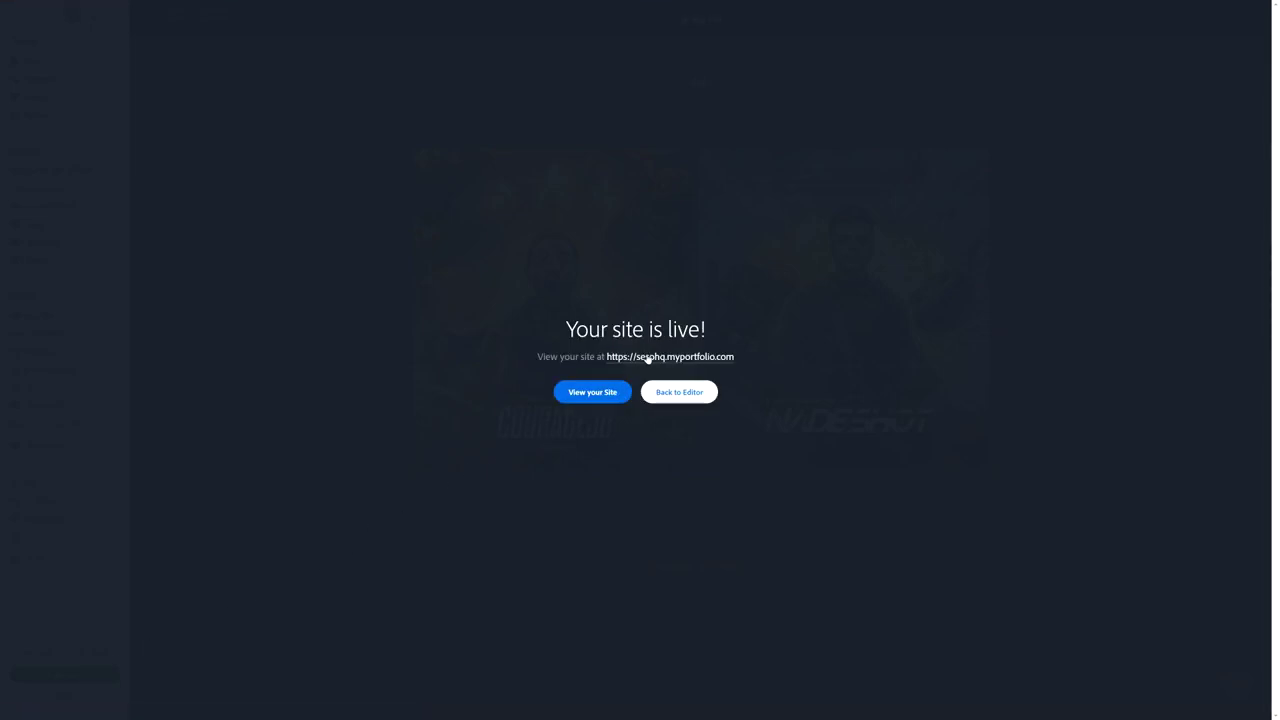
# - Return to the editor after publishing and open the site Settings at the Domain Name section
pyautogui.click(679, 392)
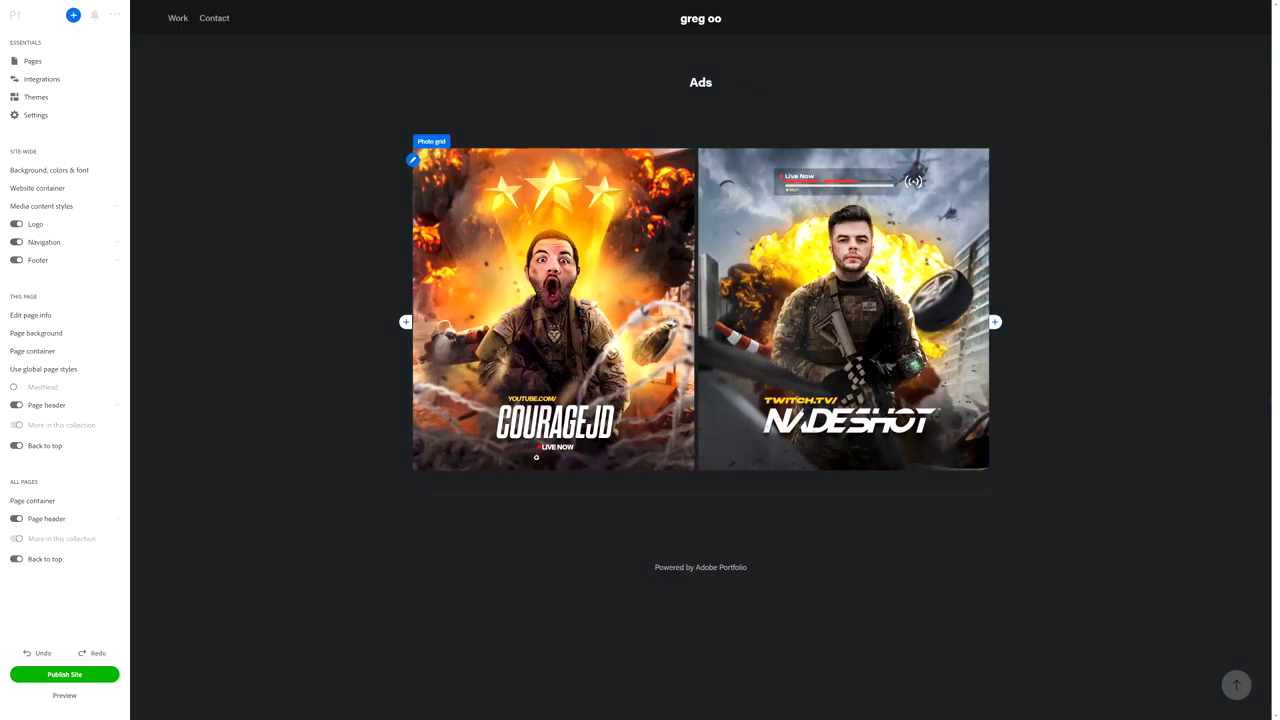
pyautogui.click(30, 115)
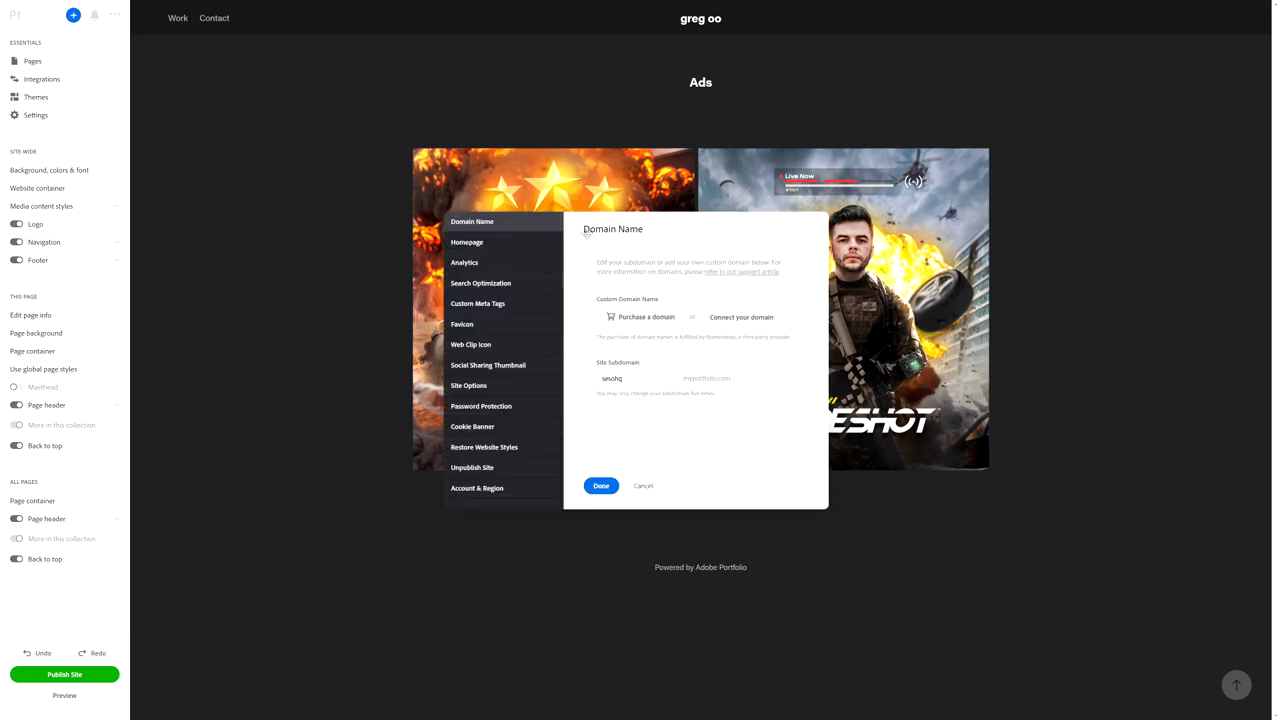